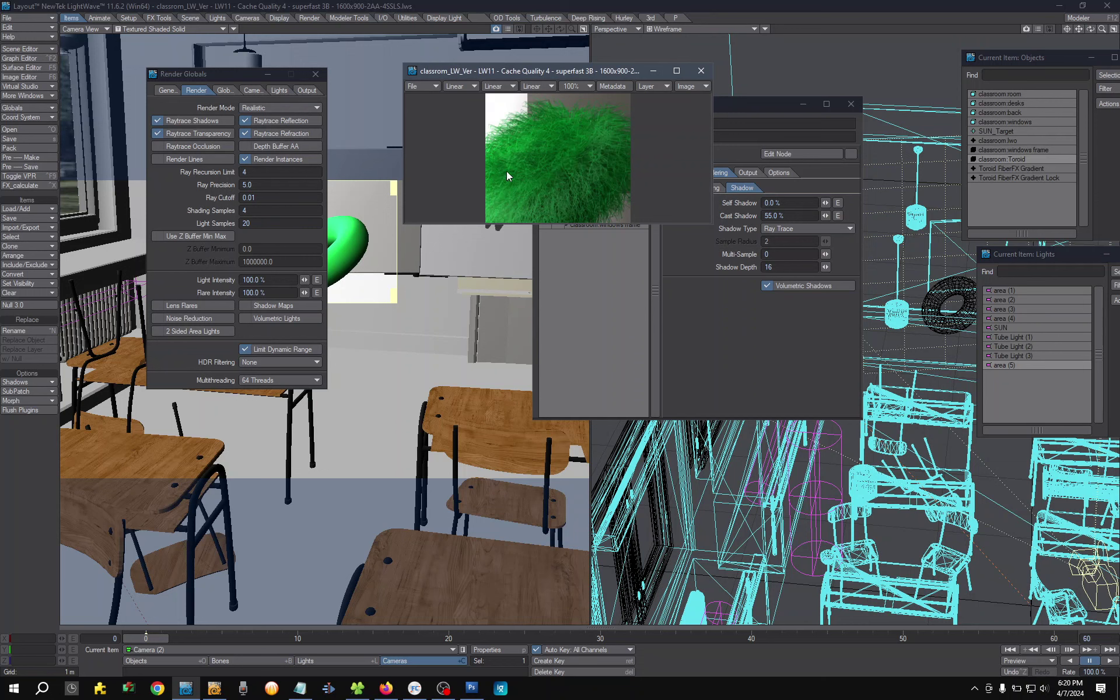
Set Light Samples to 2 and test-render the fur toroid twice, then close Render Status
click(270, 223)
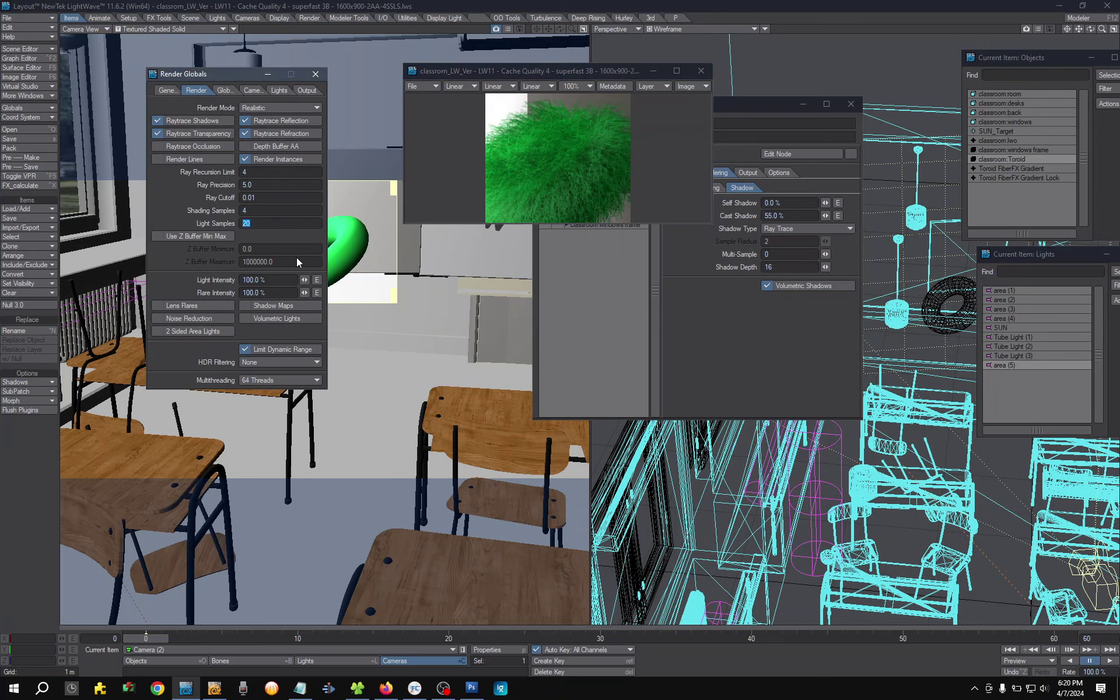
text(2)
key(F9)
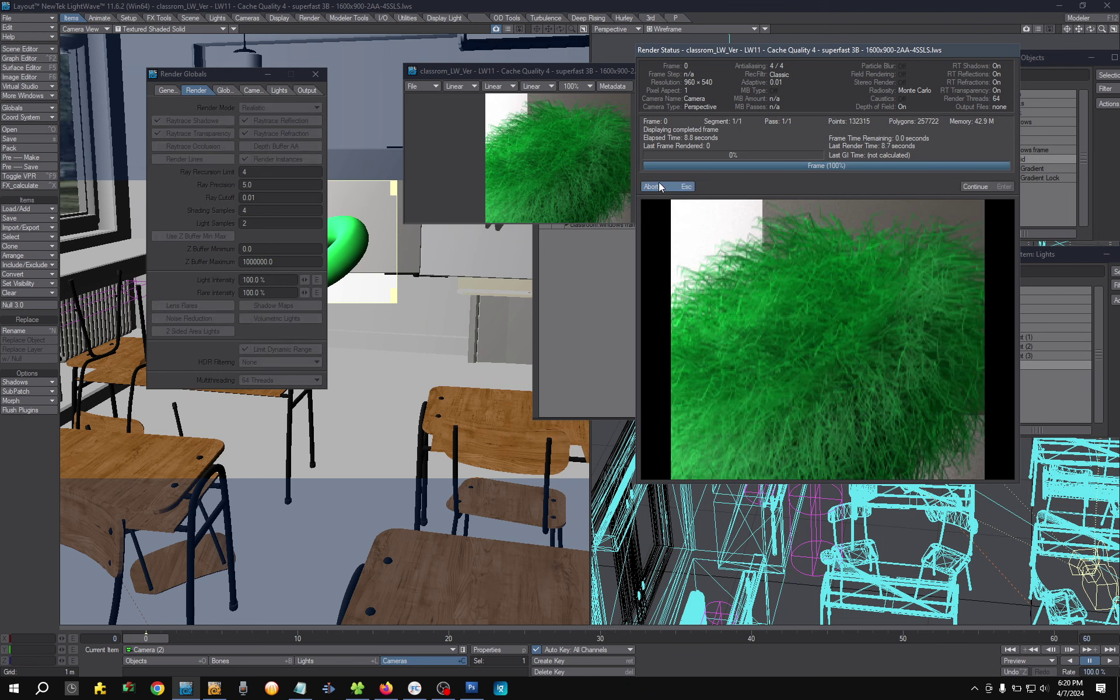
key(F9)
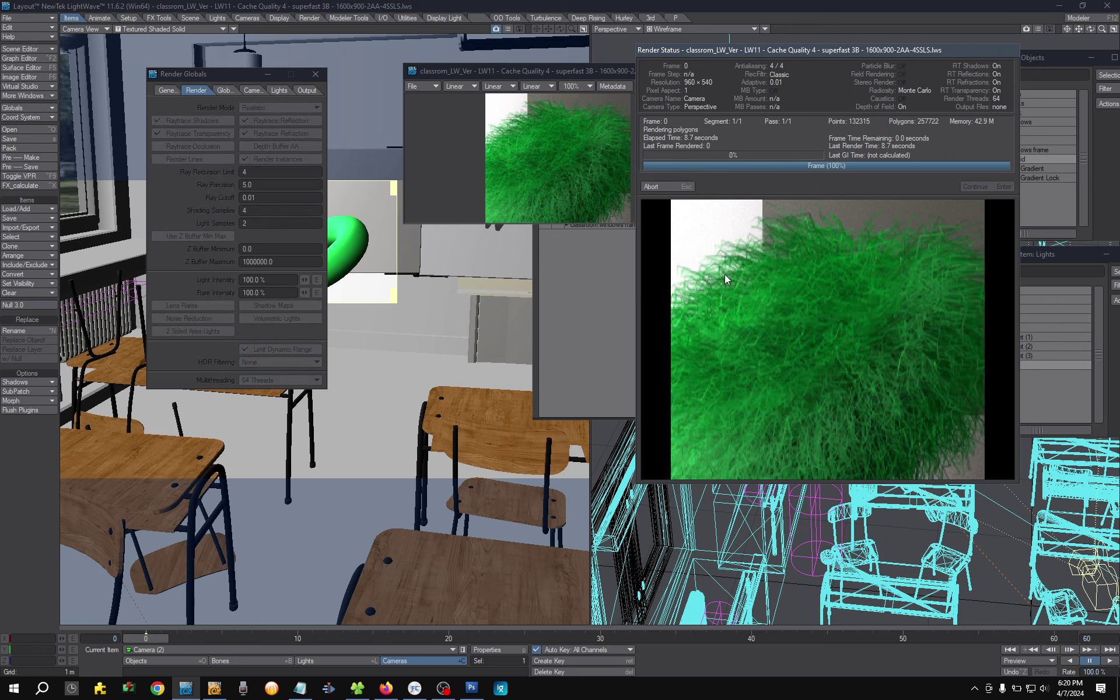
key(Return)
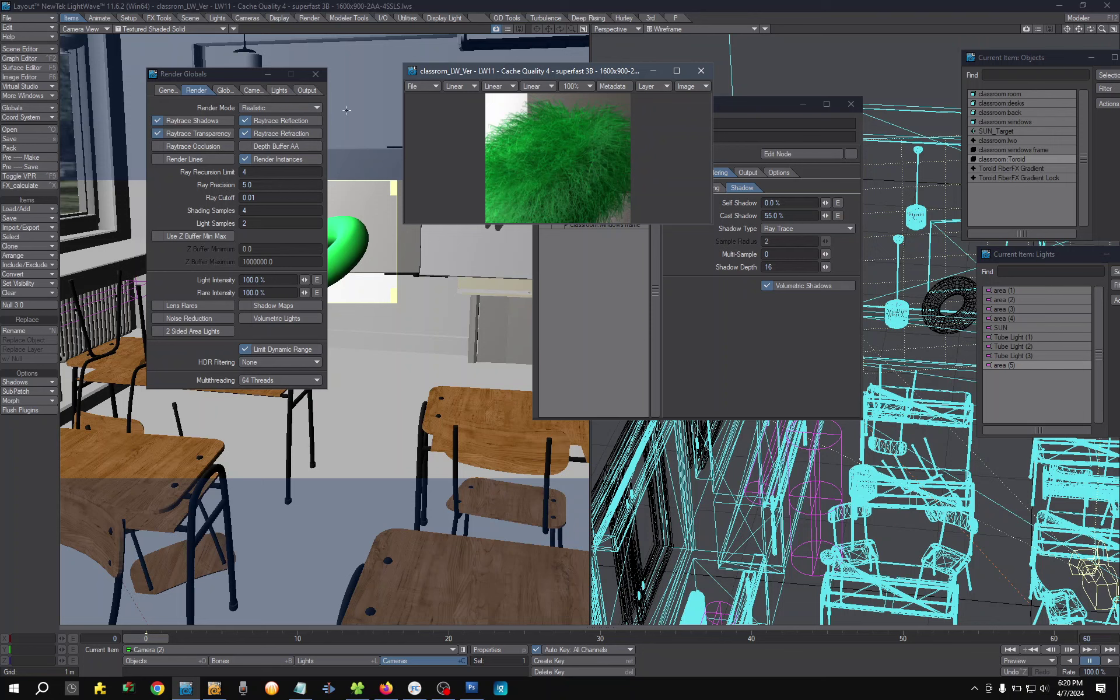
Set the area light's Light Intensity to 40% on the Lights tab
click(278, 91)
click(259, 190)
text(40)
key(Return)
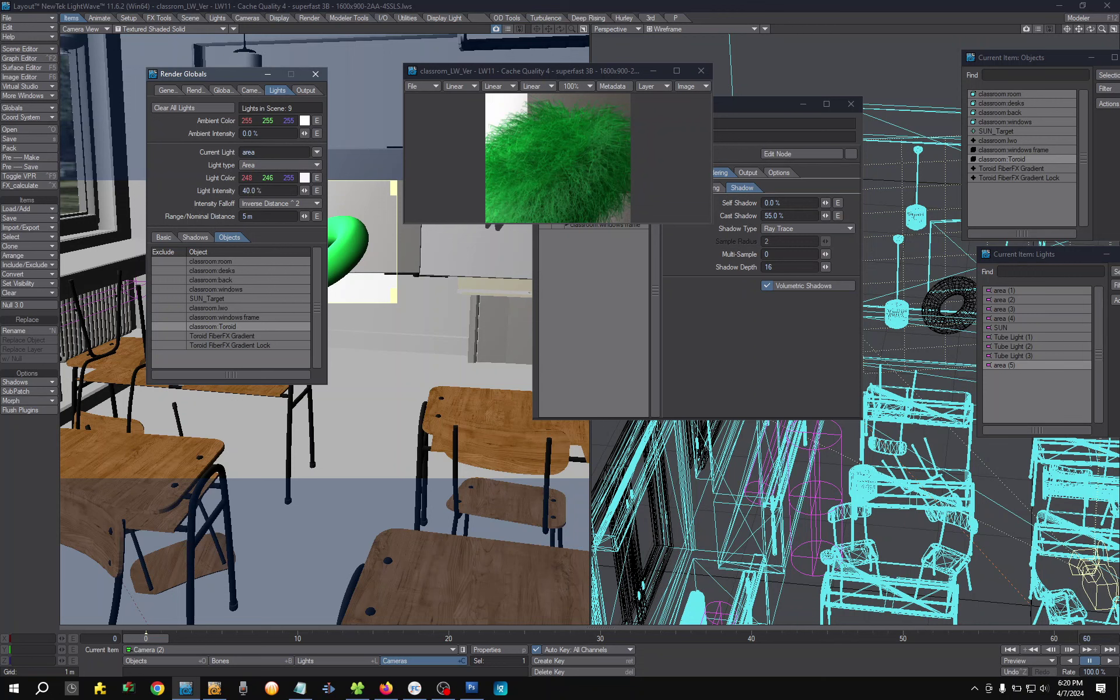
Render the fur frame twice with the brighter light, closing Render Status each time
key(F9)
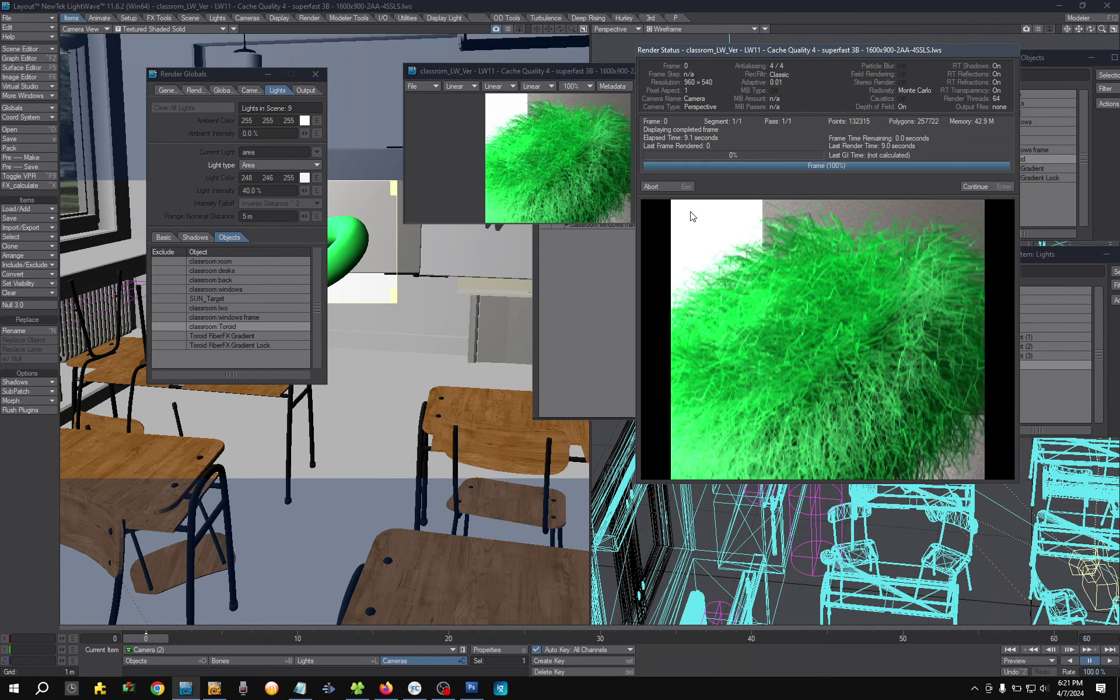
key(Return)
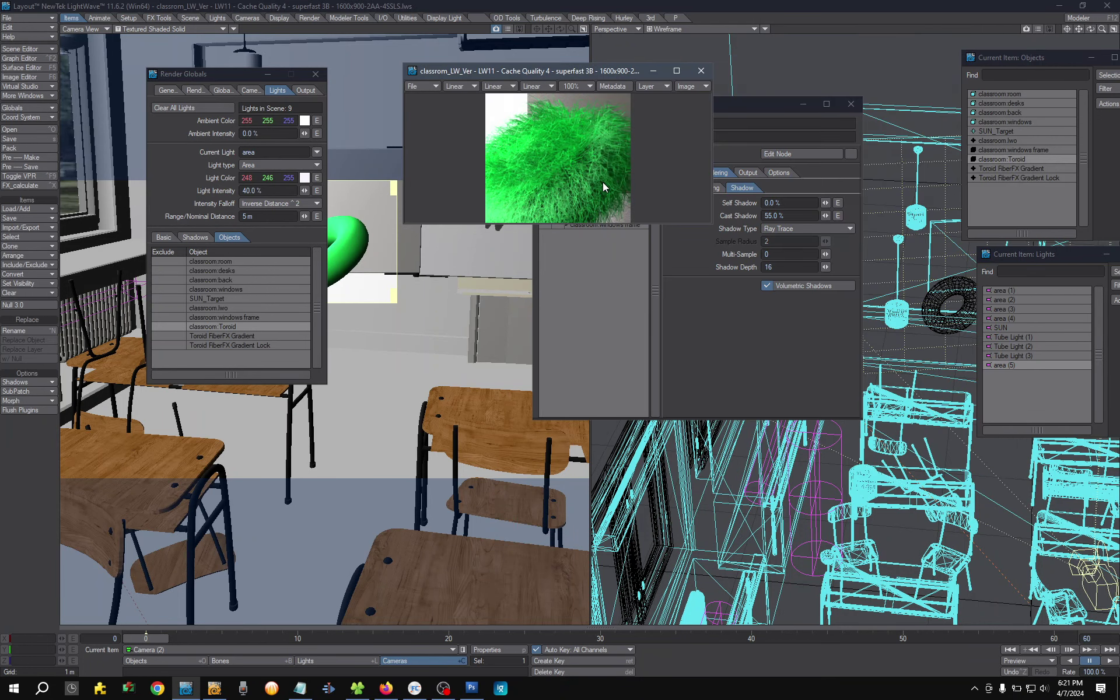
key(F9)
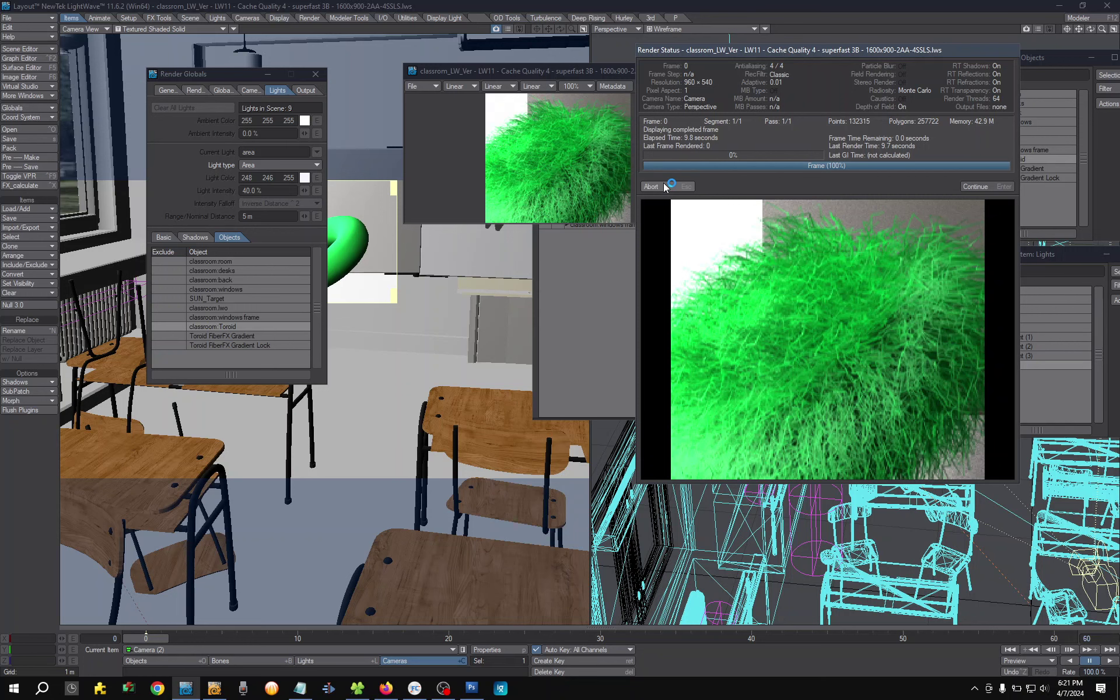
click(663, 186)
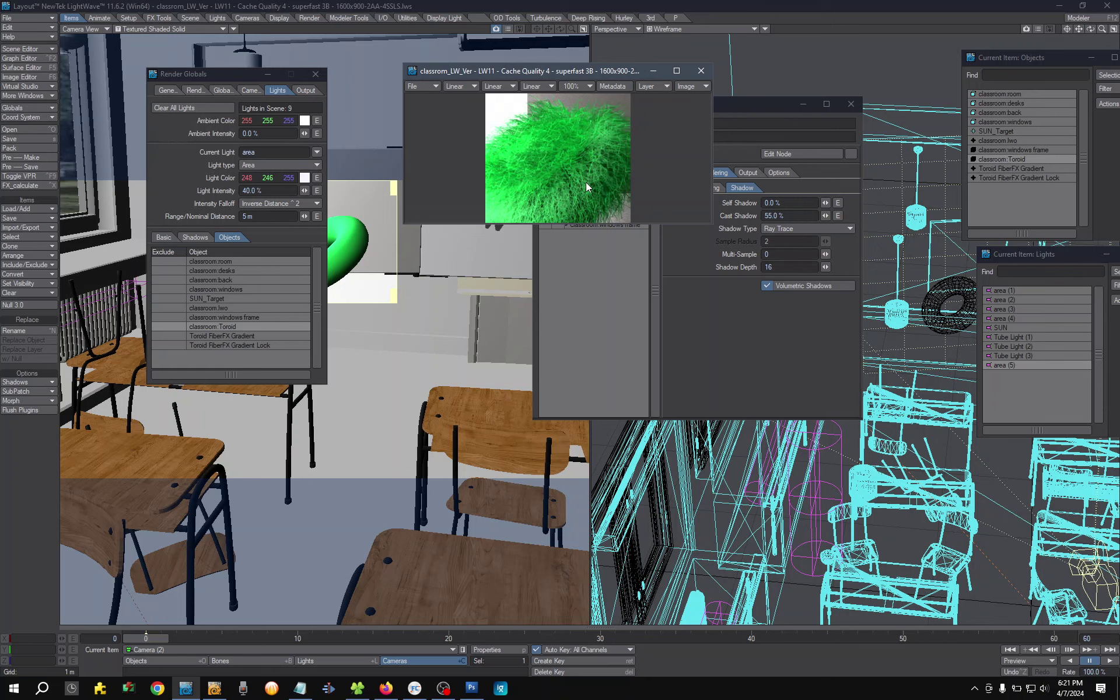
Set Light Samples to 8 on the Render tab
click(222, 90)
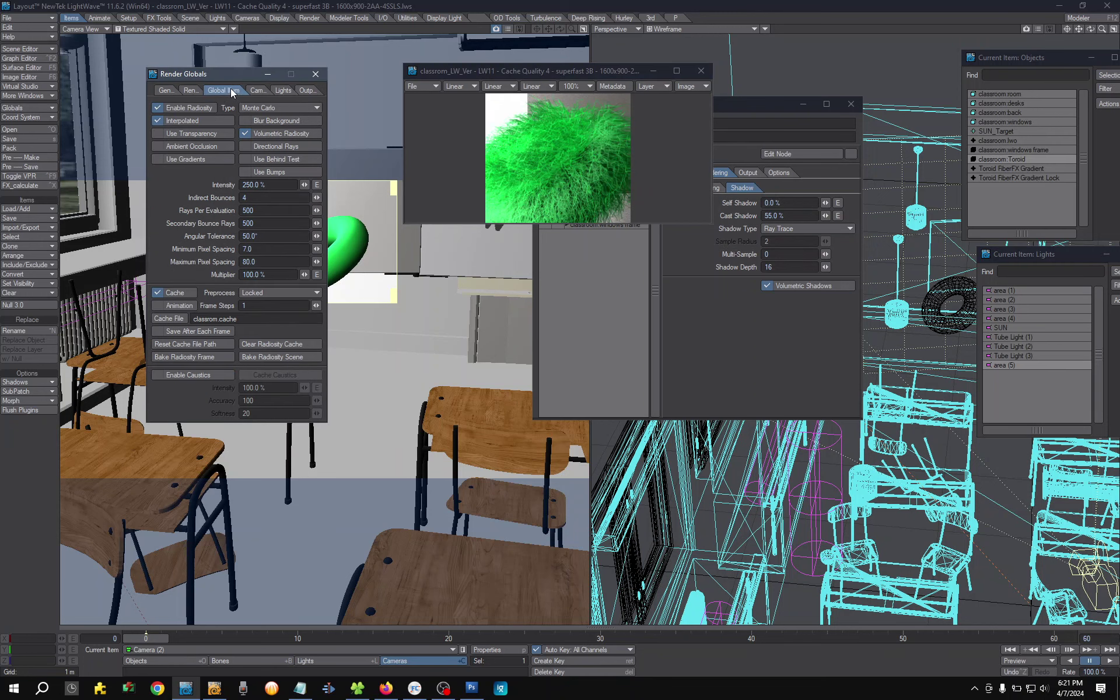
click(258, 90)
click(191, 89)
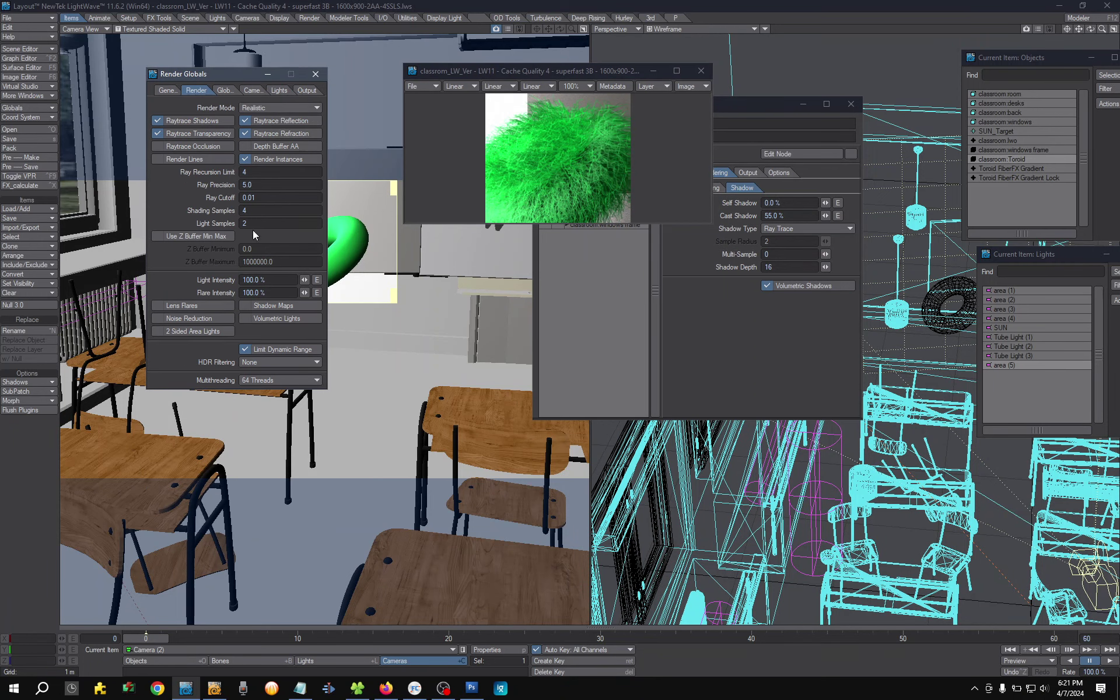
click(245, 223)
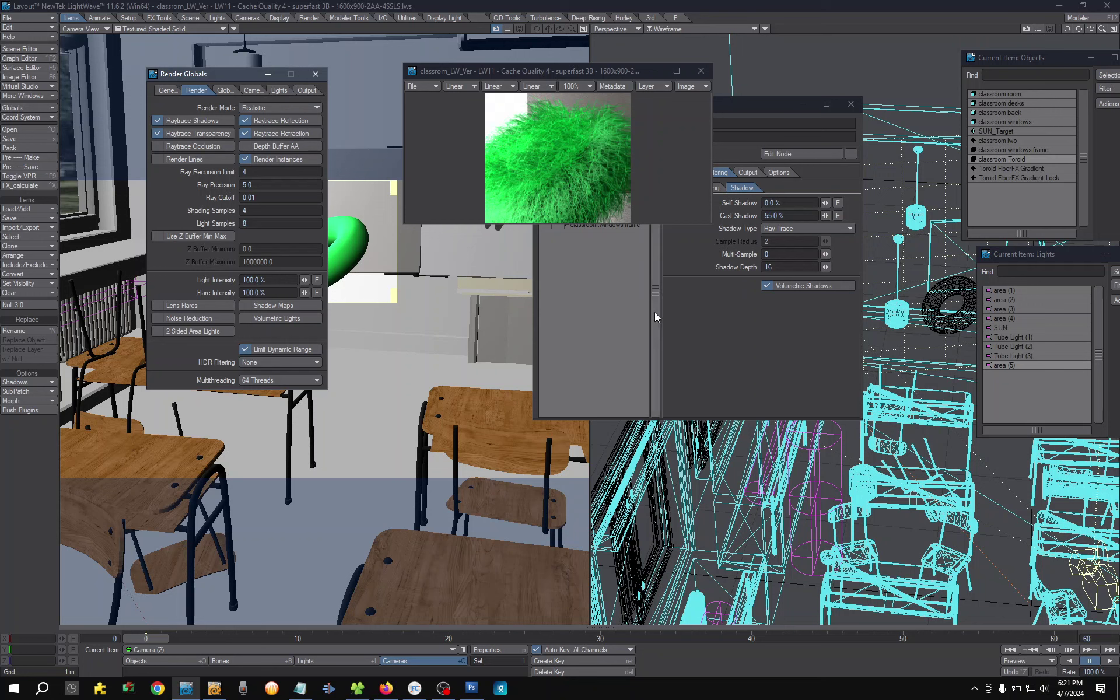
key(Return)
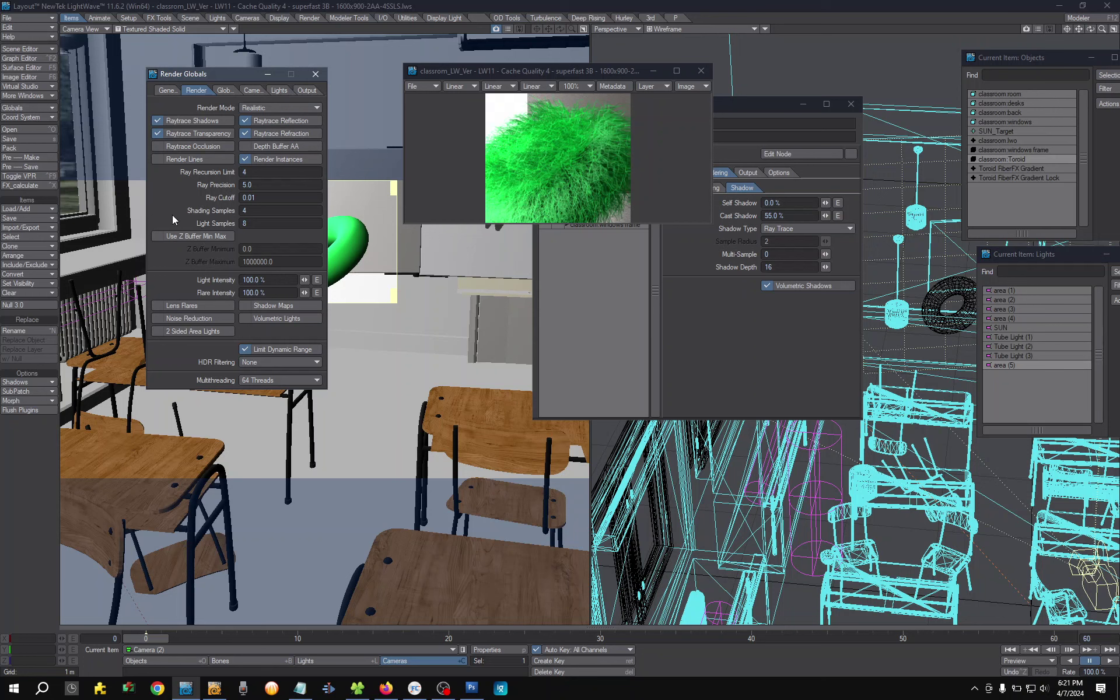
Set the camera's Minimum Samples to 4 and check the Global Illumination settings
click(251, 90)
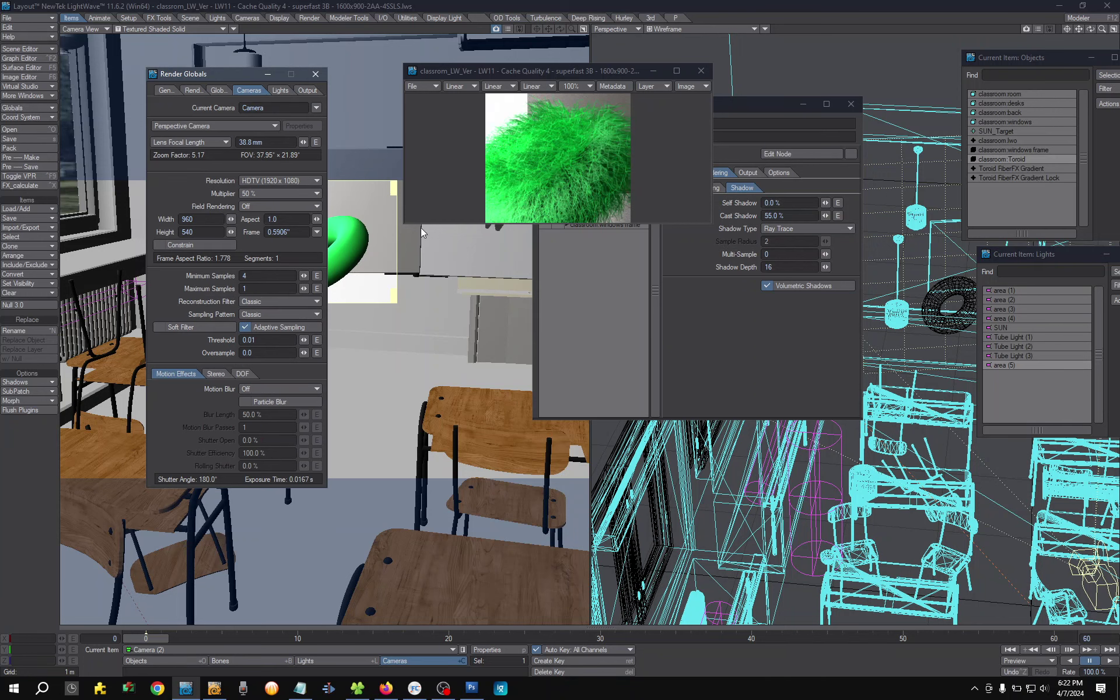
click(244, 277)
text(4)
key(Return)
click(211, 92)
click(194, 107)
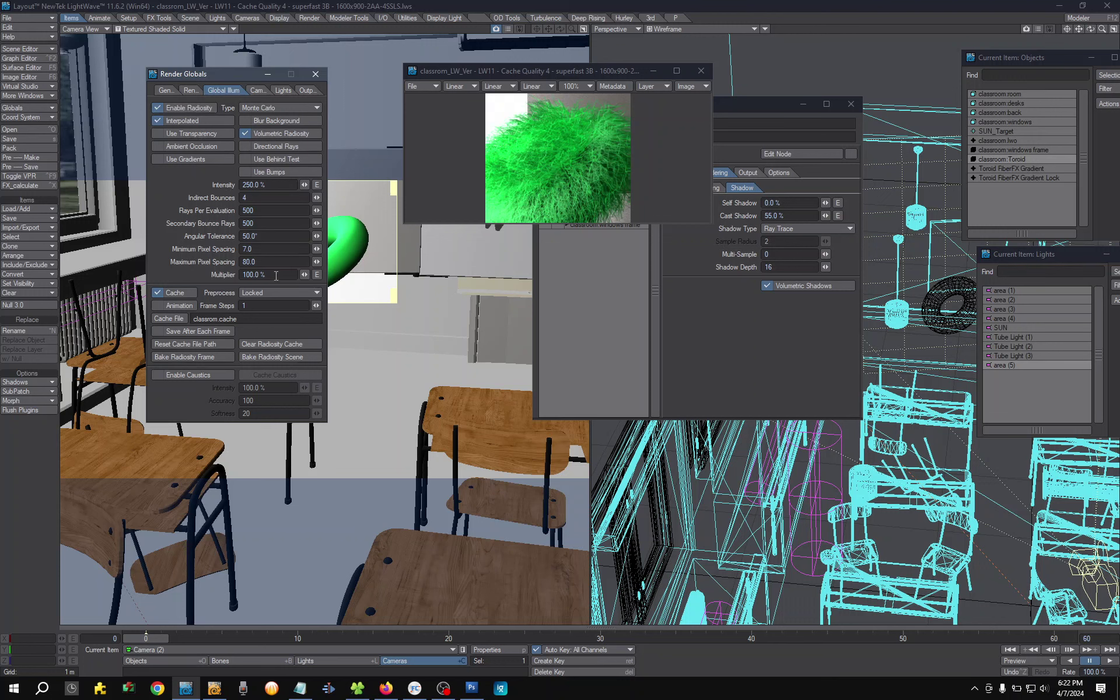
Set Light Samples to 12 and render the fur toroid frame
click(190, 91)
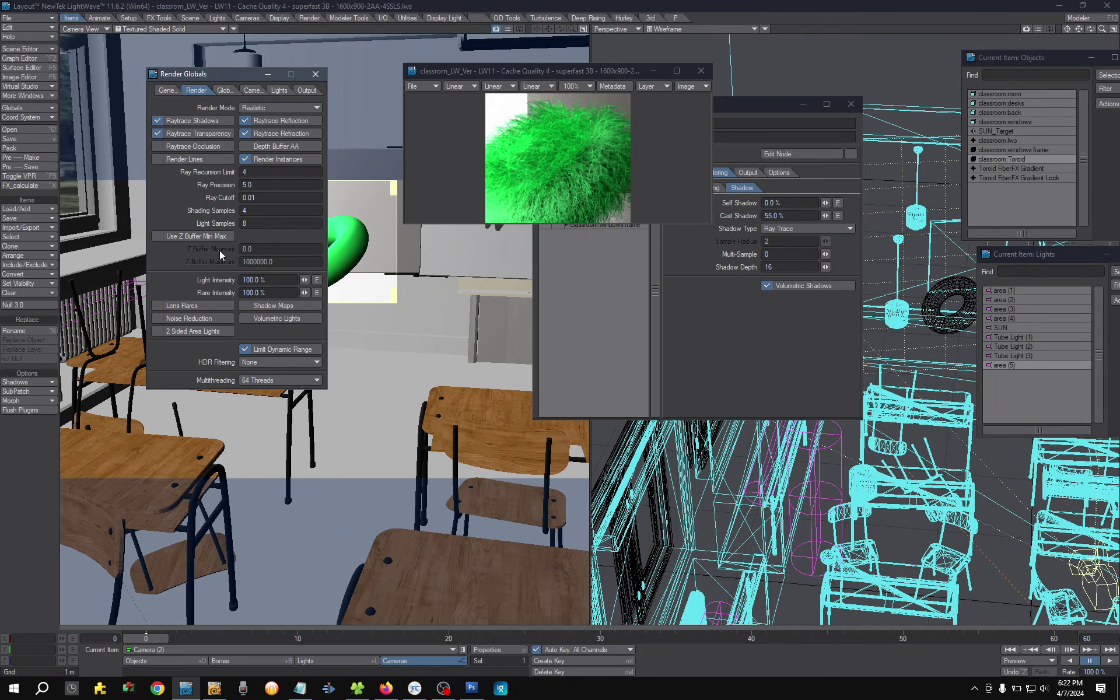
click(251, 223)
text(12)
key(F9)
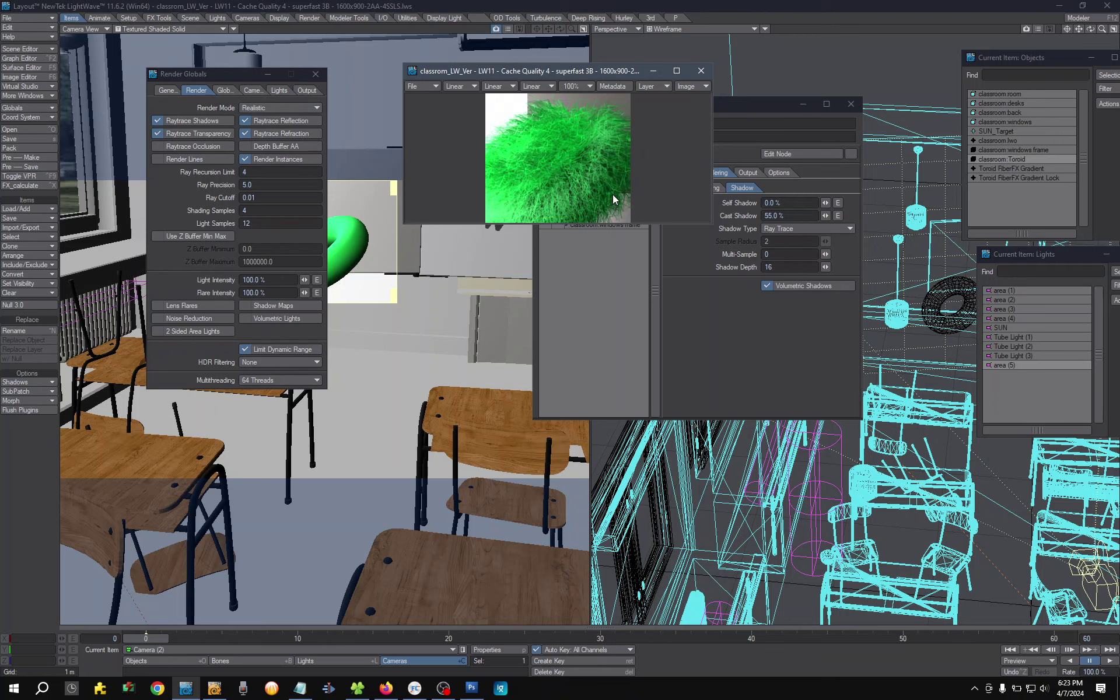
Set Shading Samples to 8 and Light Samples to 10, then render the fur twice
click(249, 210)
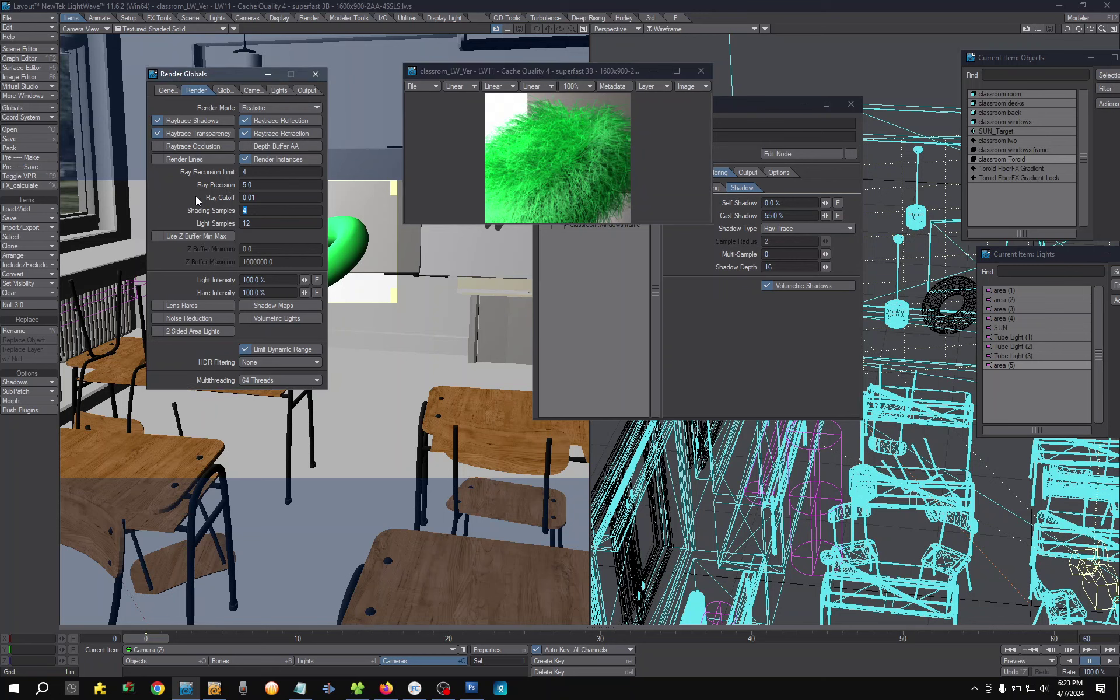
text(8)
key(Tab)
text(10)
key(F9)
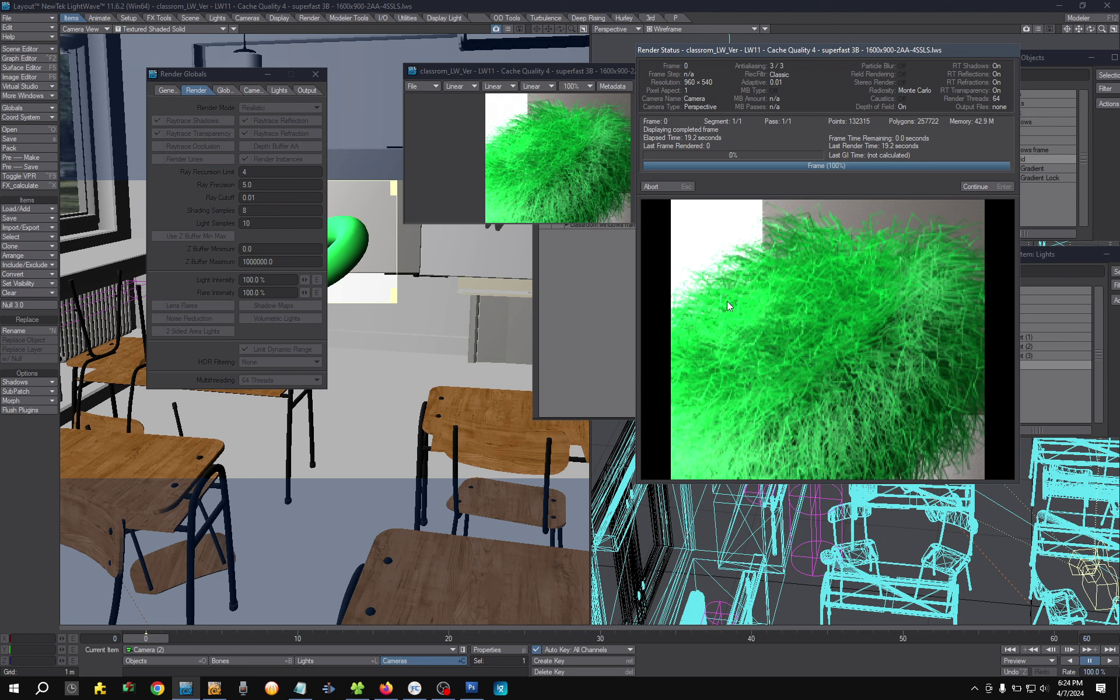
key(F9)
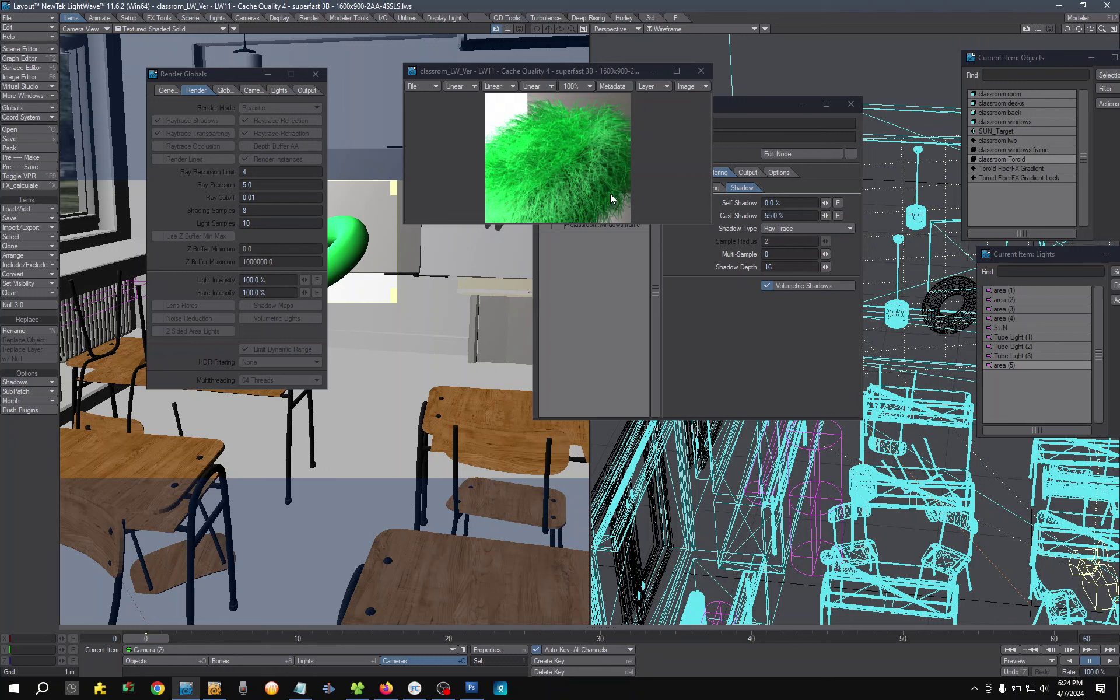
Dismiss the finished render and set Shading Samples to 6 and Light Samples to 14
click(598, 184)
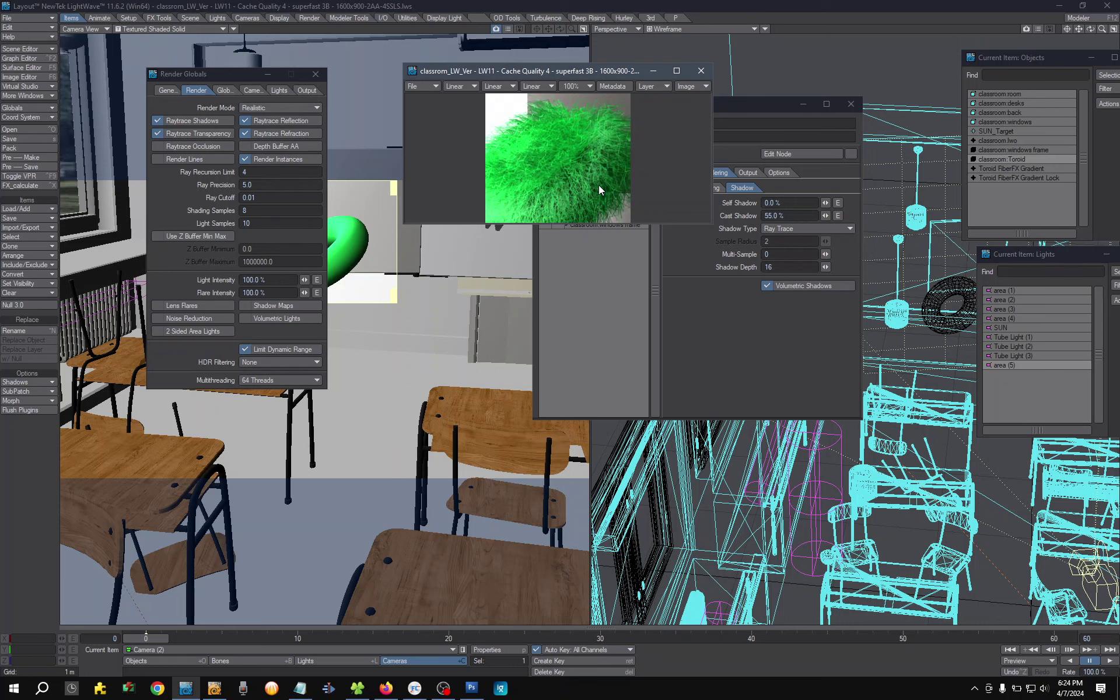
click(239, 243)
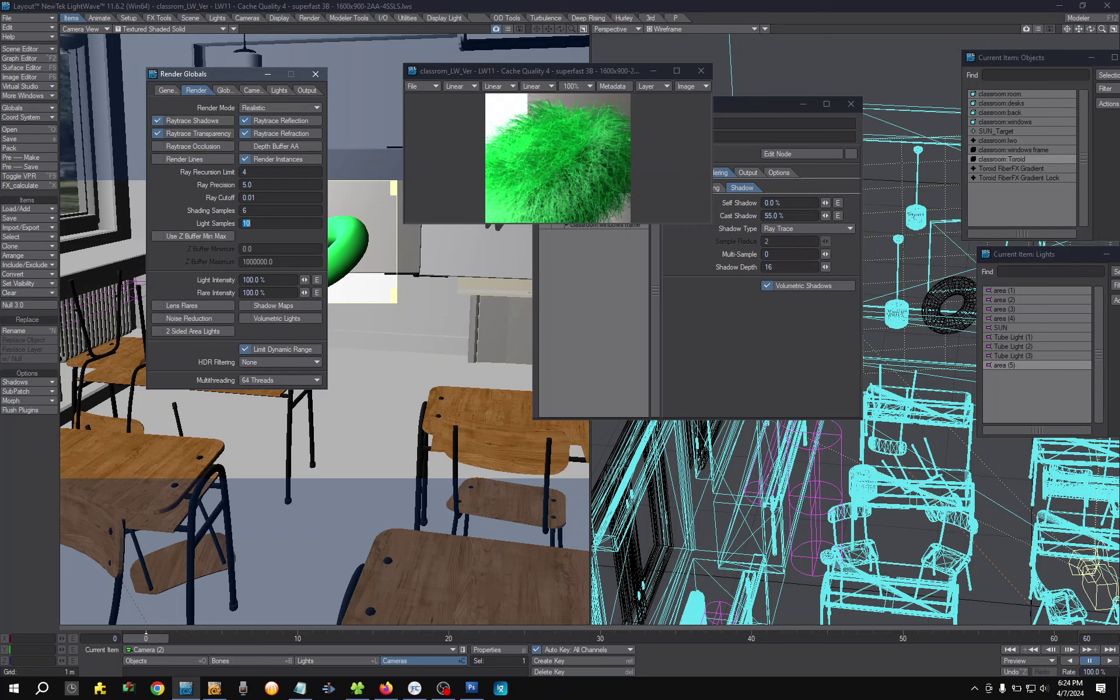
text(14)
click(562, 187)
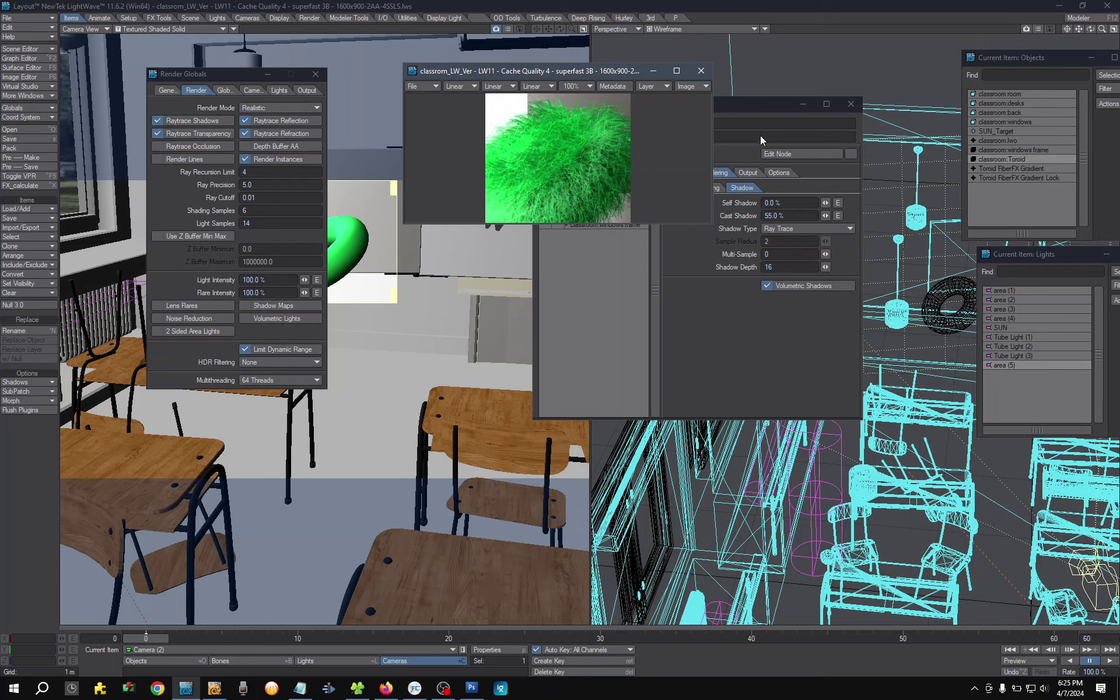
Shift the FiberFX window aside and lower Shading Samples and Light Samples to 4
click(740, 106)
drag(666, 106, 691, 117)
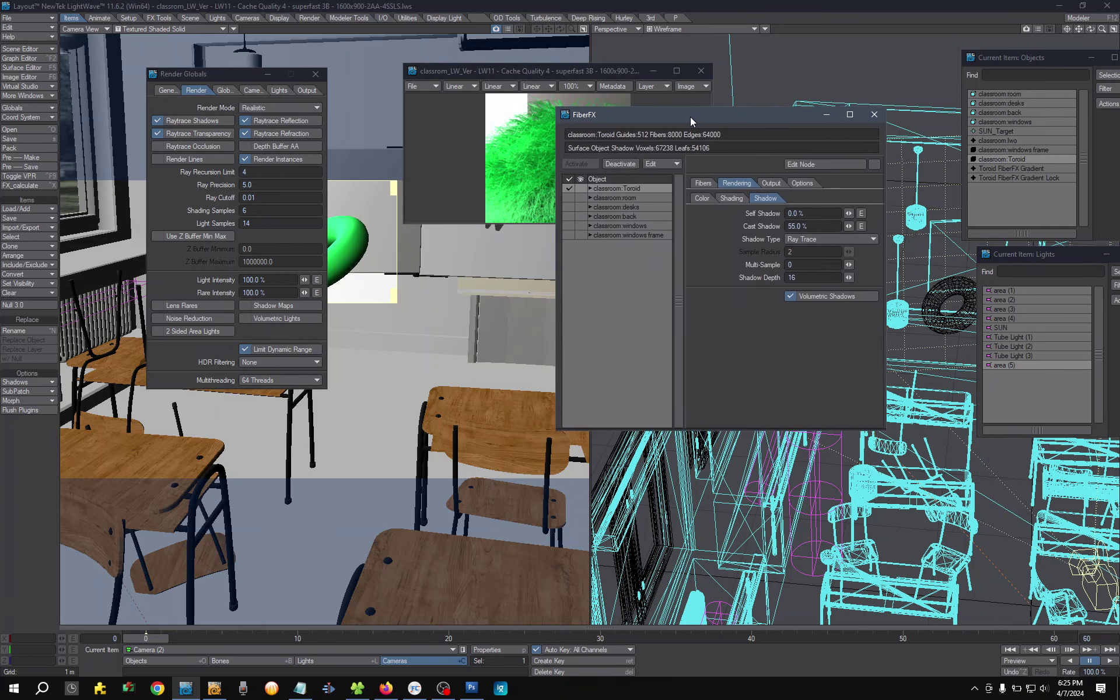
click(431, 159)
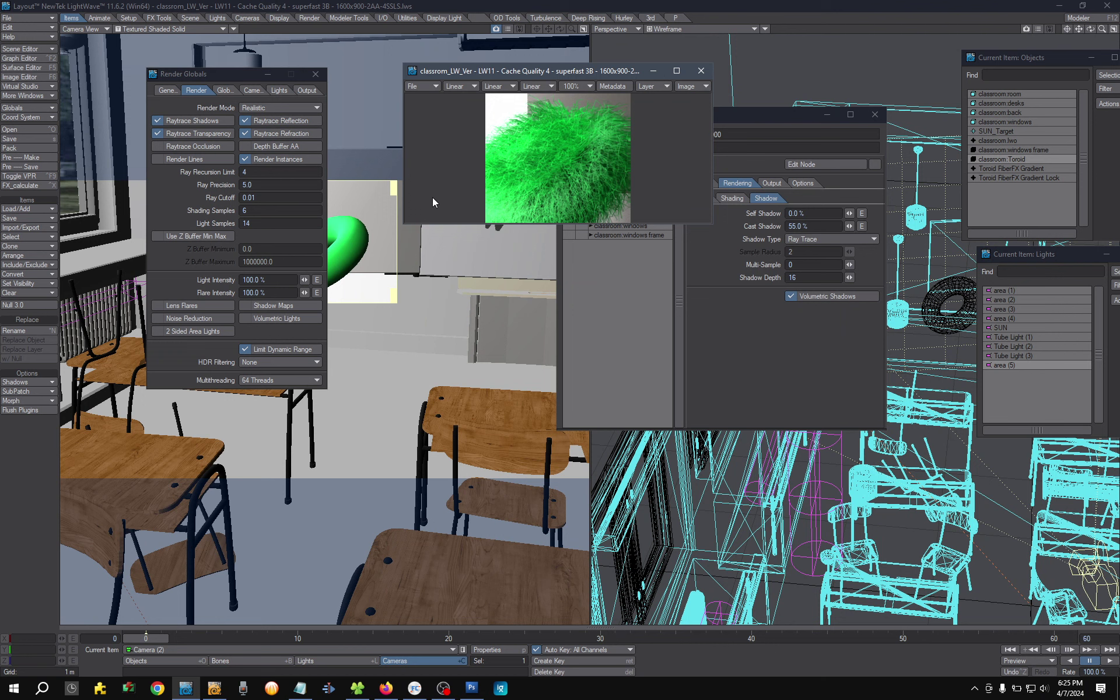
click(256, 210)
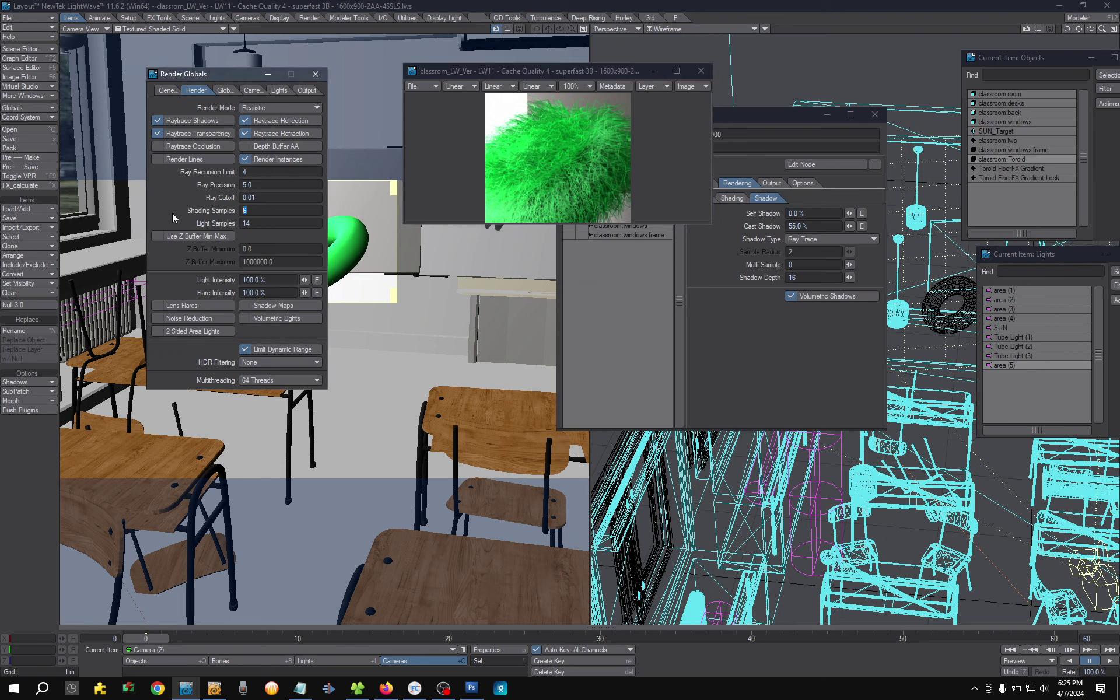
click(485, 164)
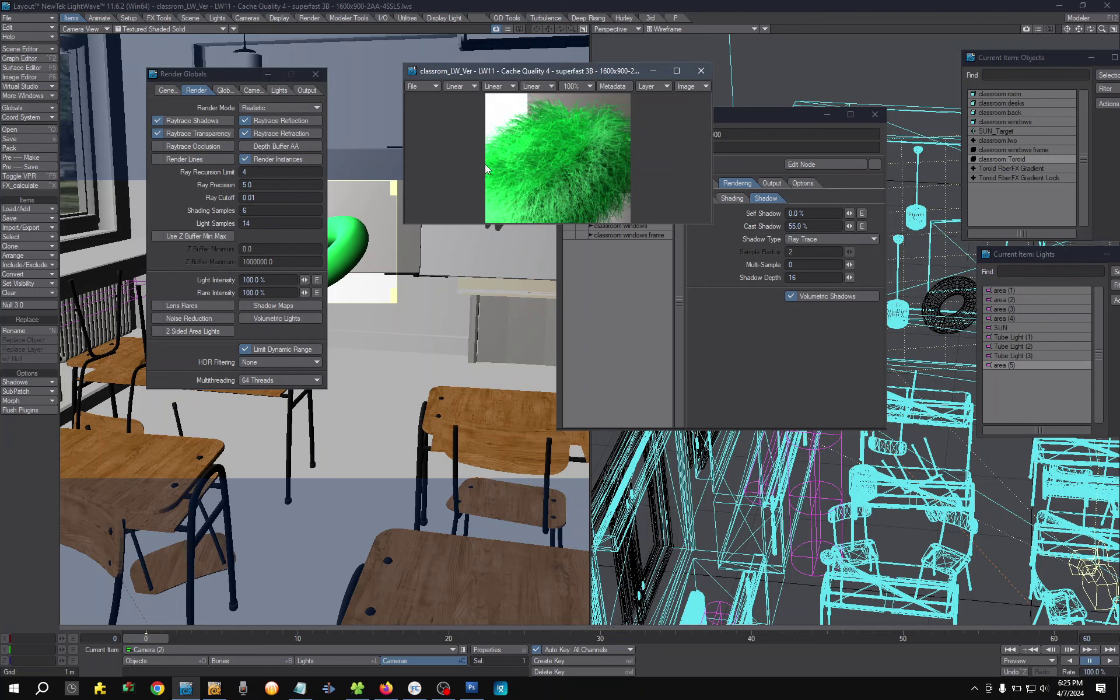
click(245, 211)
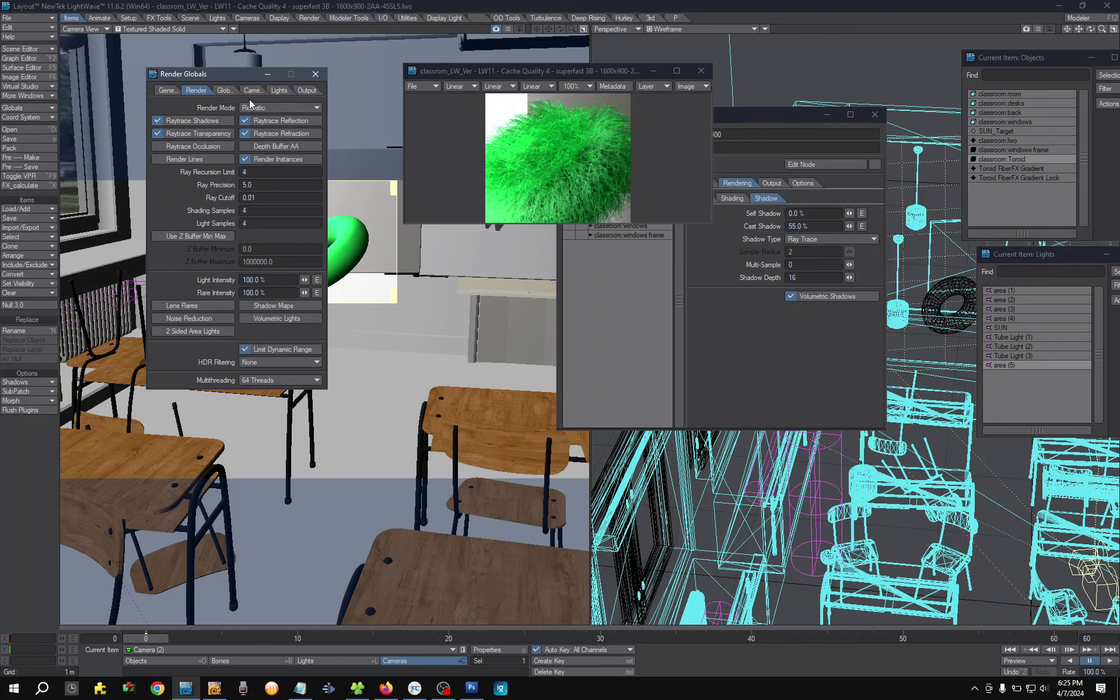
Check the camera's Minimum Samples, then open the Light type list on the Lights tab
click(277, 91)
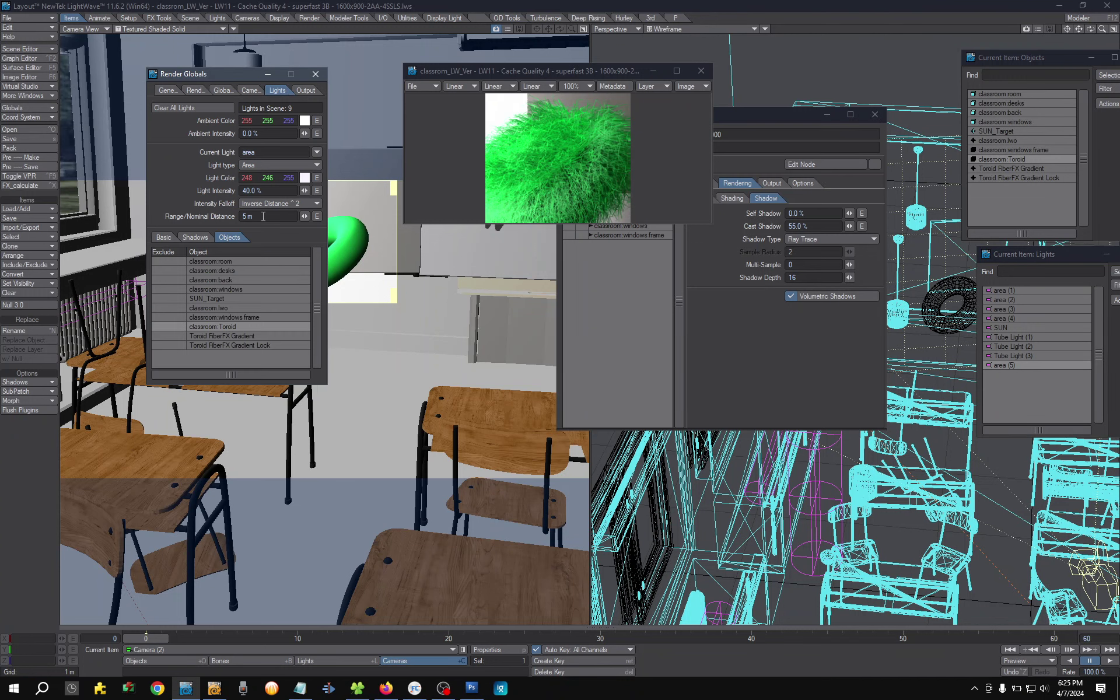
click(250, 91)
click(245, 276)
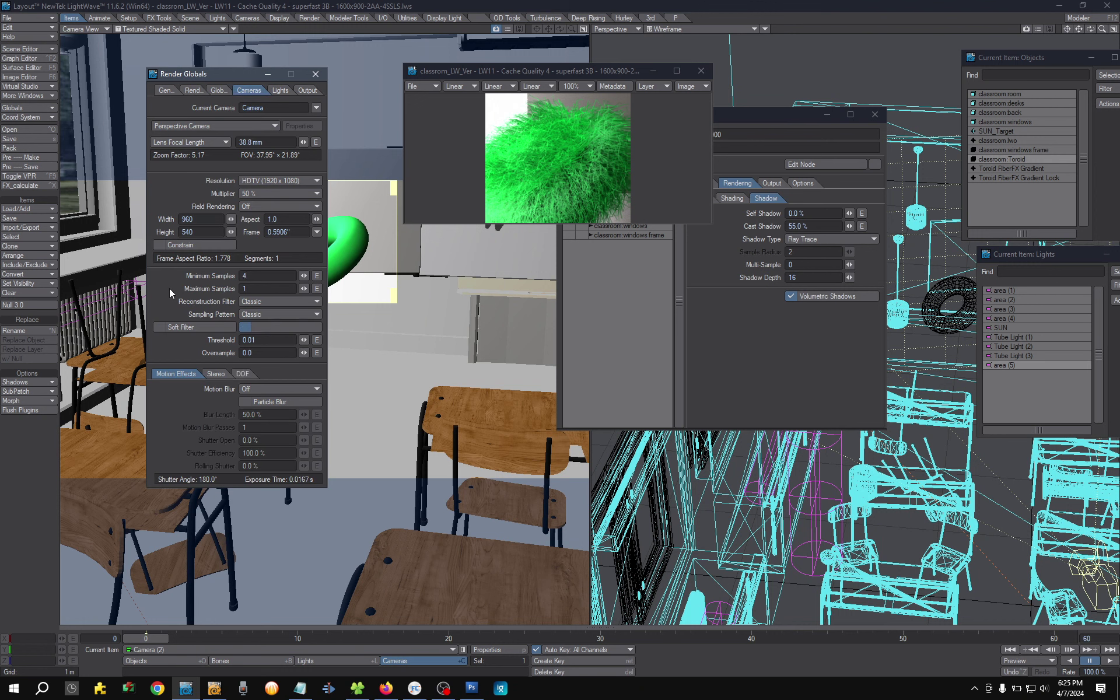
click(599, 158)
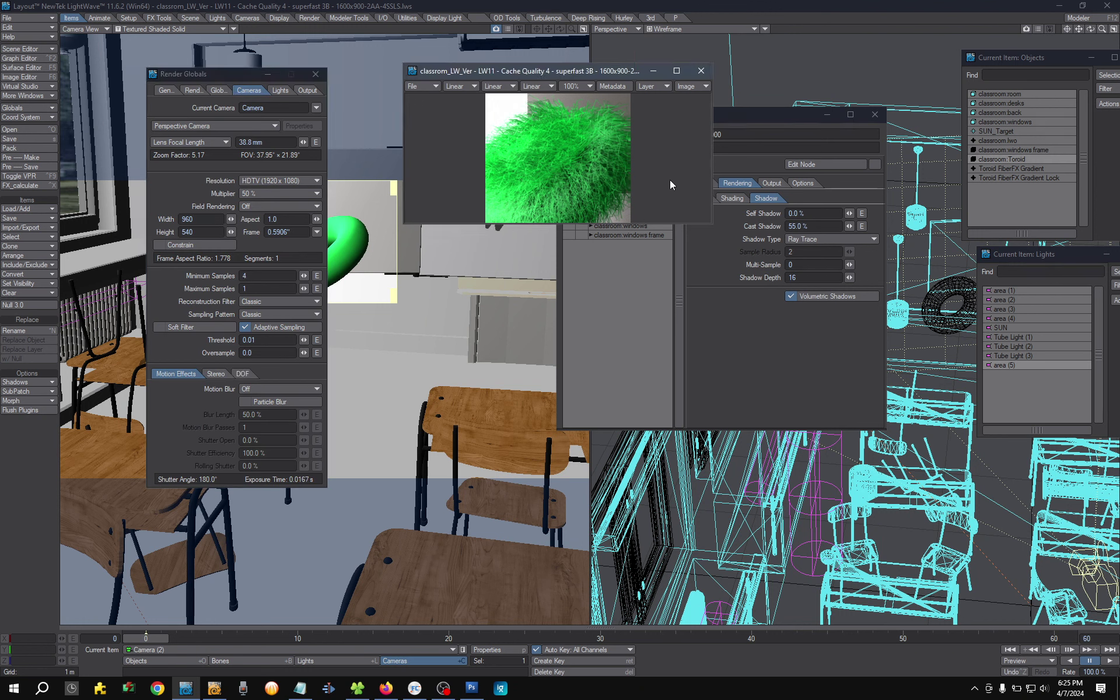
click(280, 90)
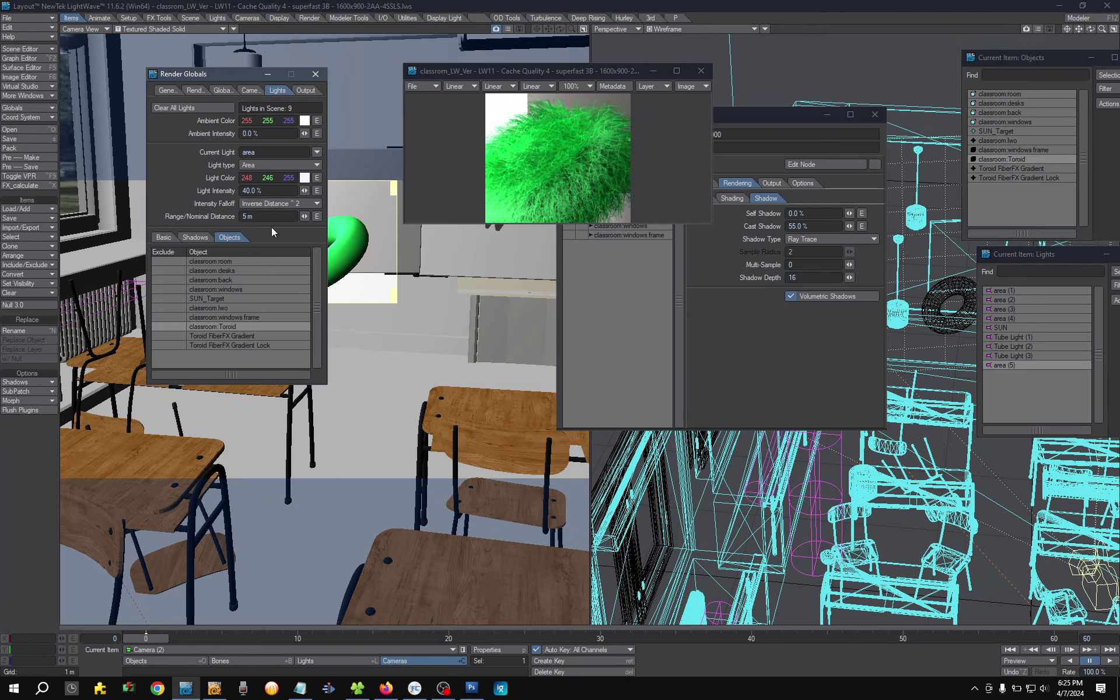
click(300, 165)
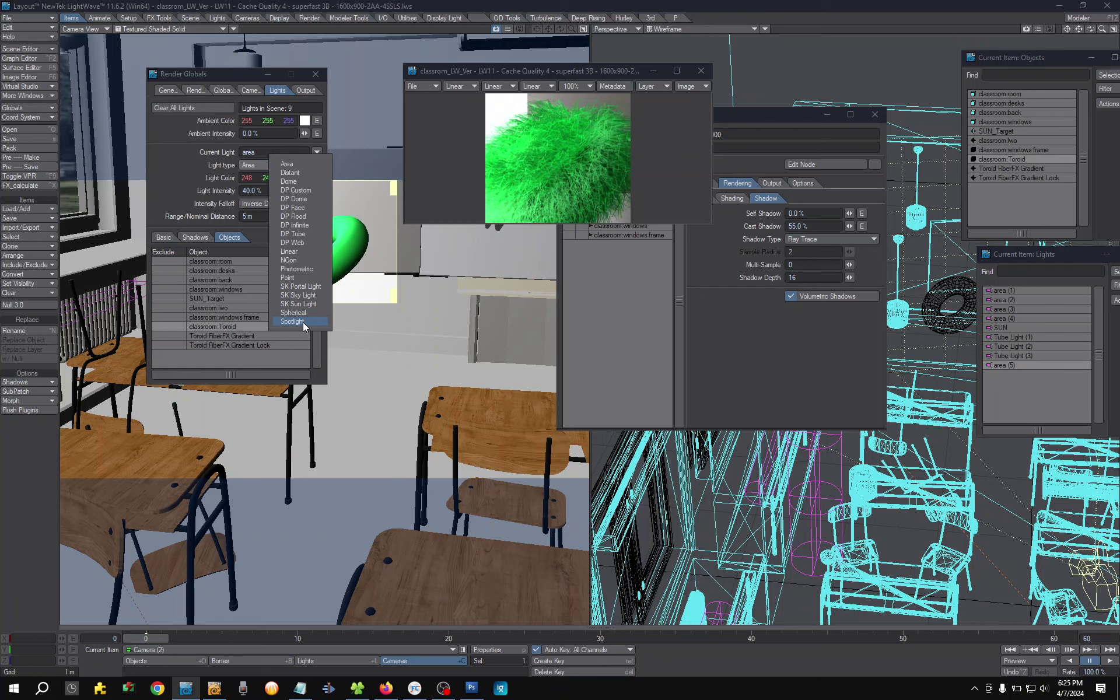
Switch the light type to DP Flood and move Render Globals, preview and FiberFX windows aside
click(303, 216)
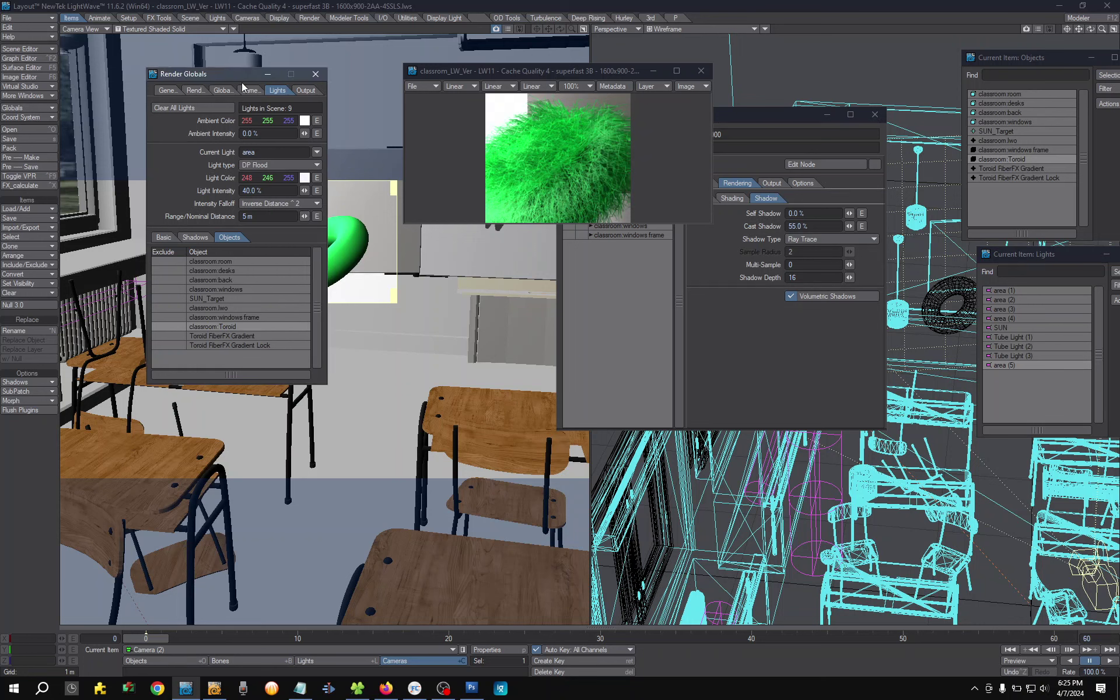
drag(239, 82, 156, 85)
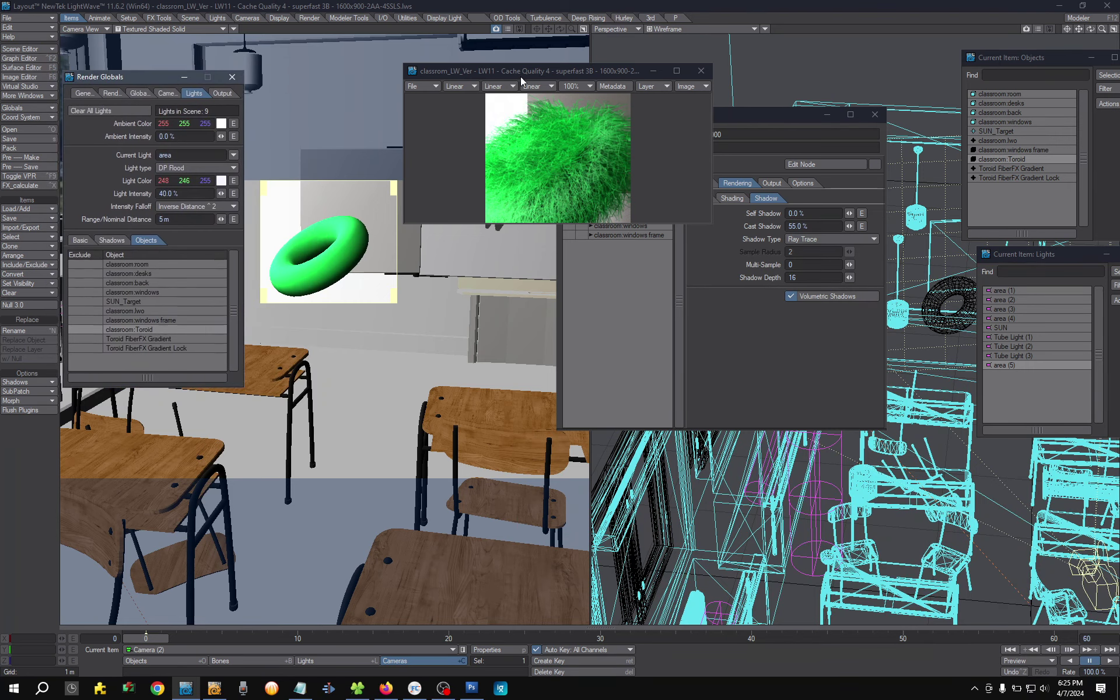
drag(517, 75, 403, 143)
drag(662, 119, 1024, 155)
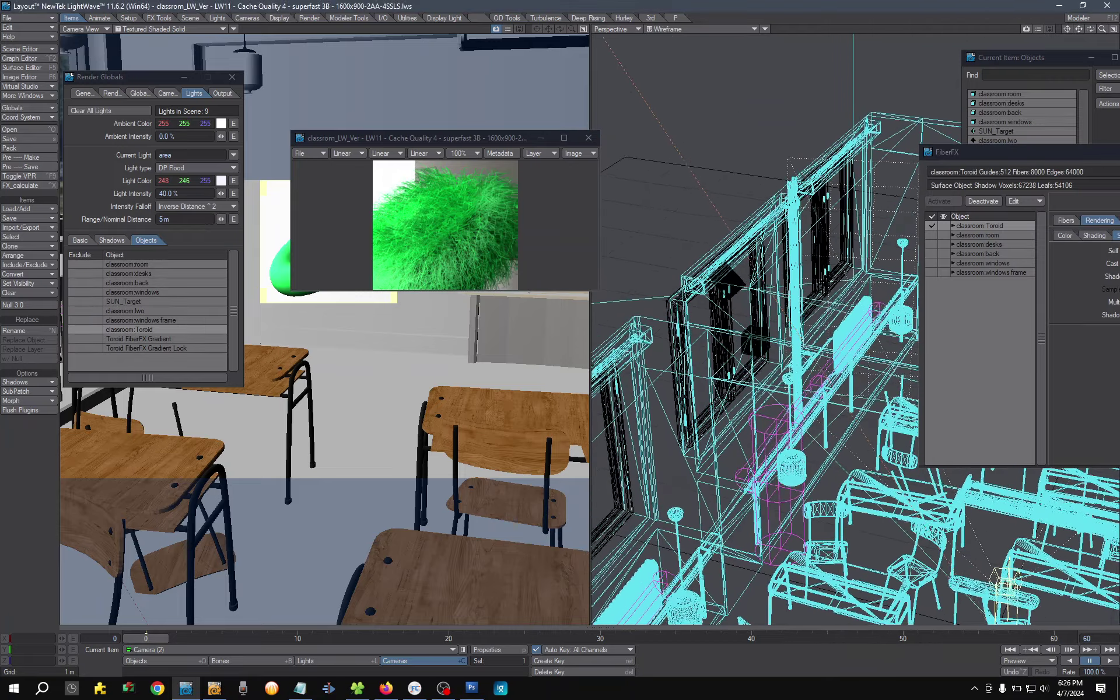
Select light area (5) in the Lights list and orbit the Perspective view toward the toroid
click(341, 661)
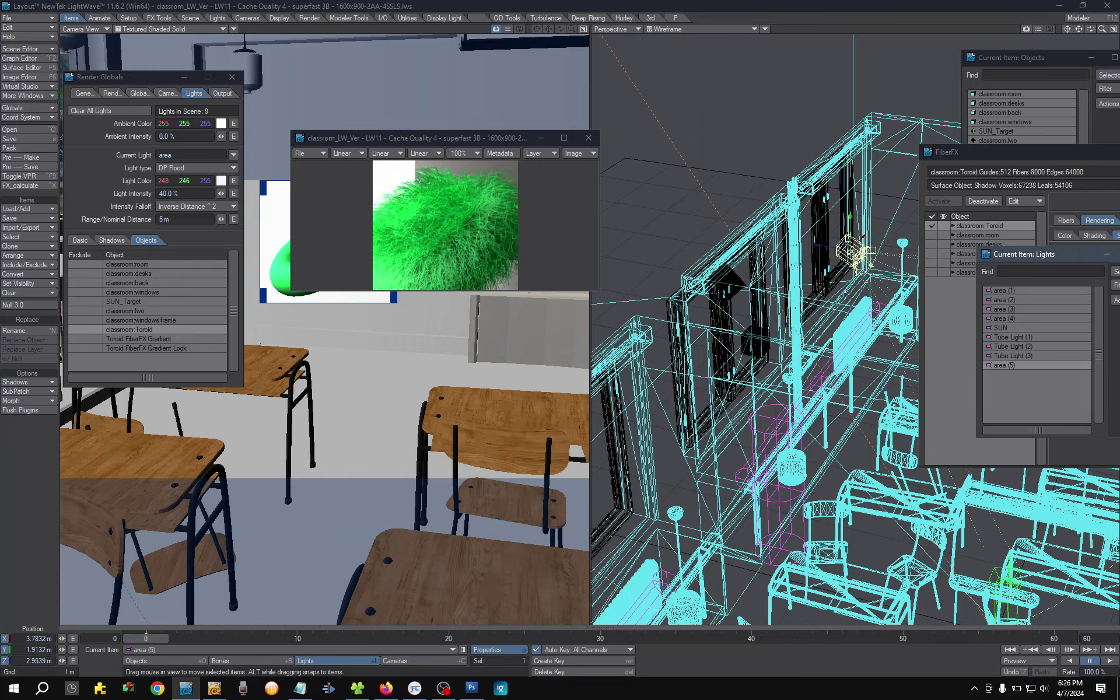
alt+drag(851, 326, 531, 393)
click(510, 237)
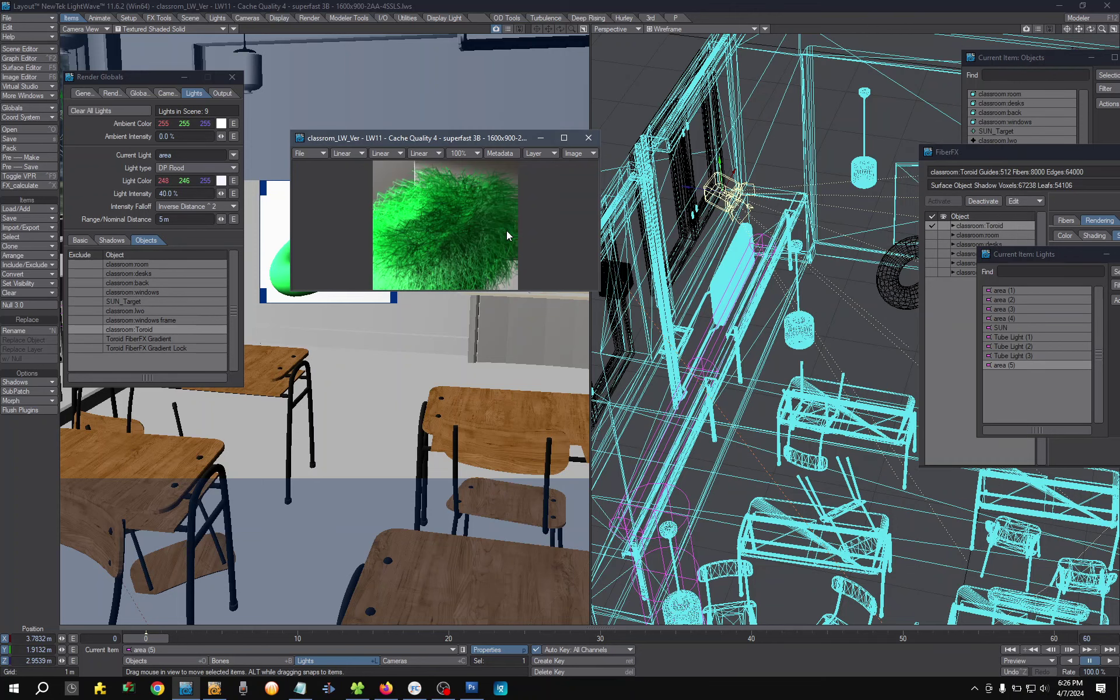
Render a test frame of the green fur lit by DP Flood and close the finished render
key(F9)
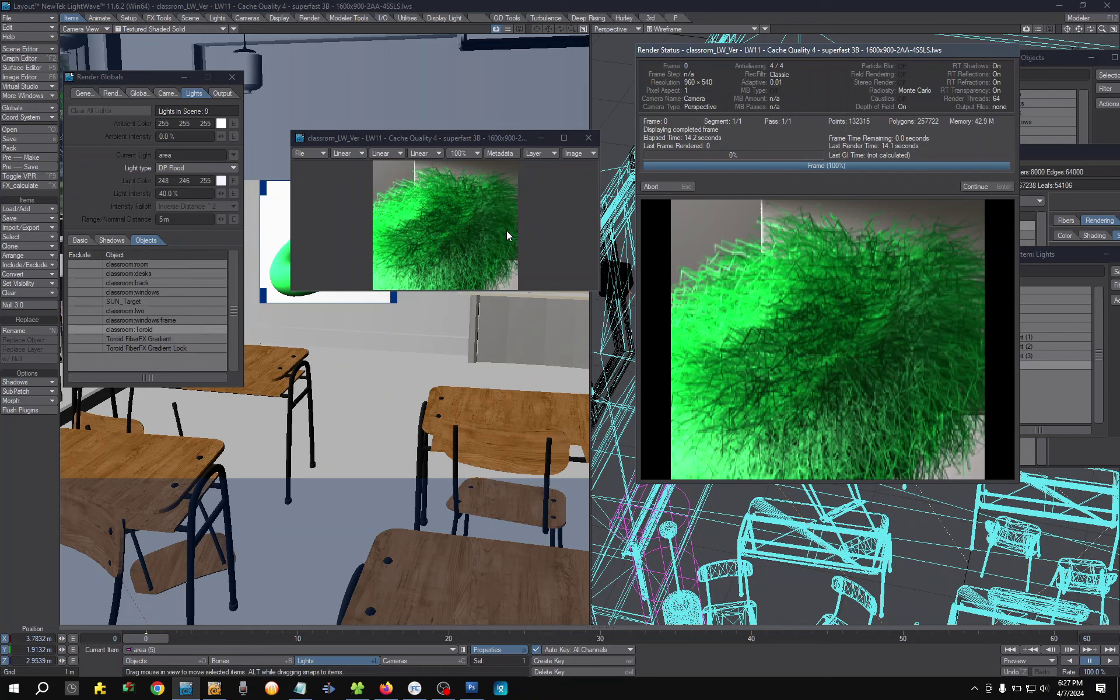
key(Return)
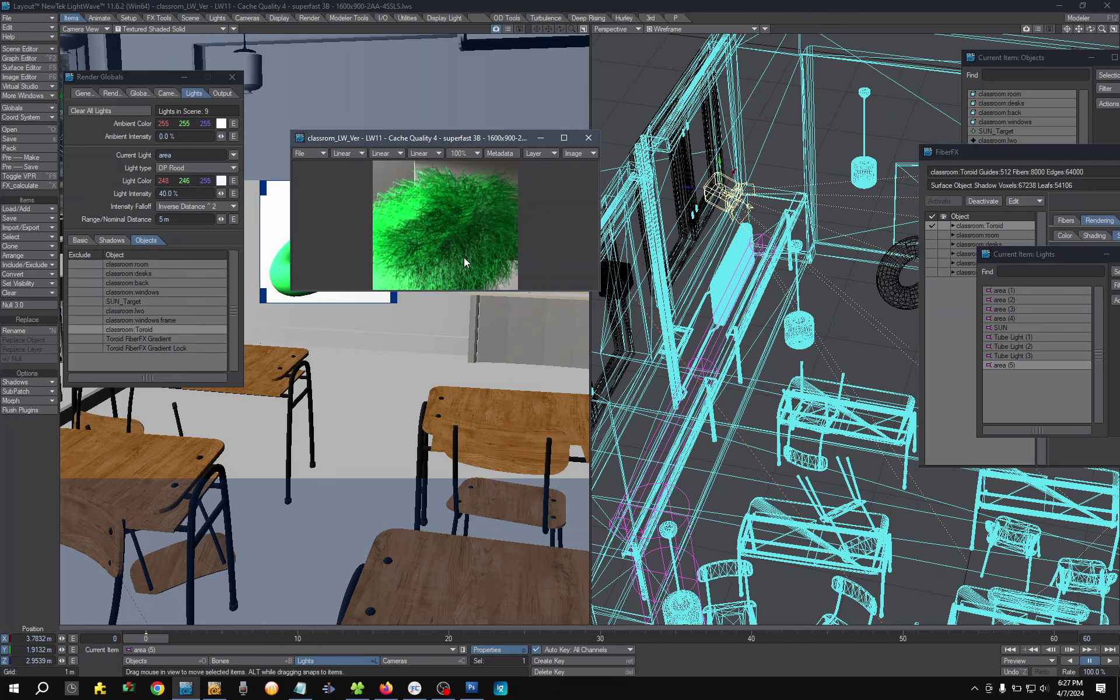
Change the area light's type to Spotlight and render two test frames of the green fur
click(181, 168)
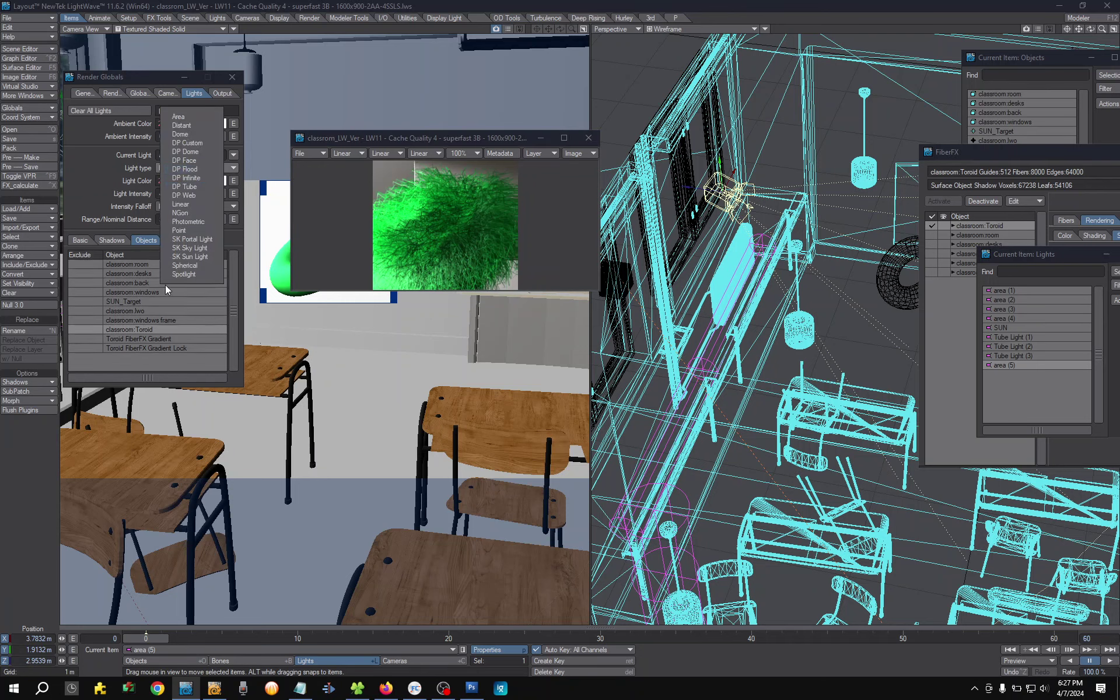
click(190, 275)
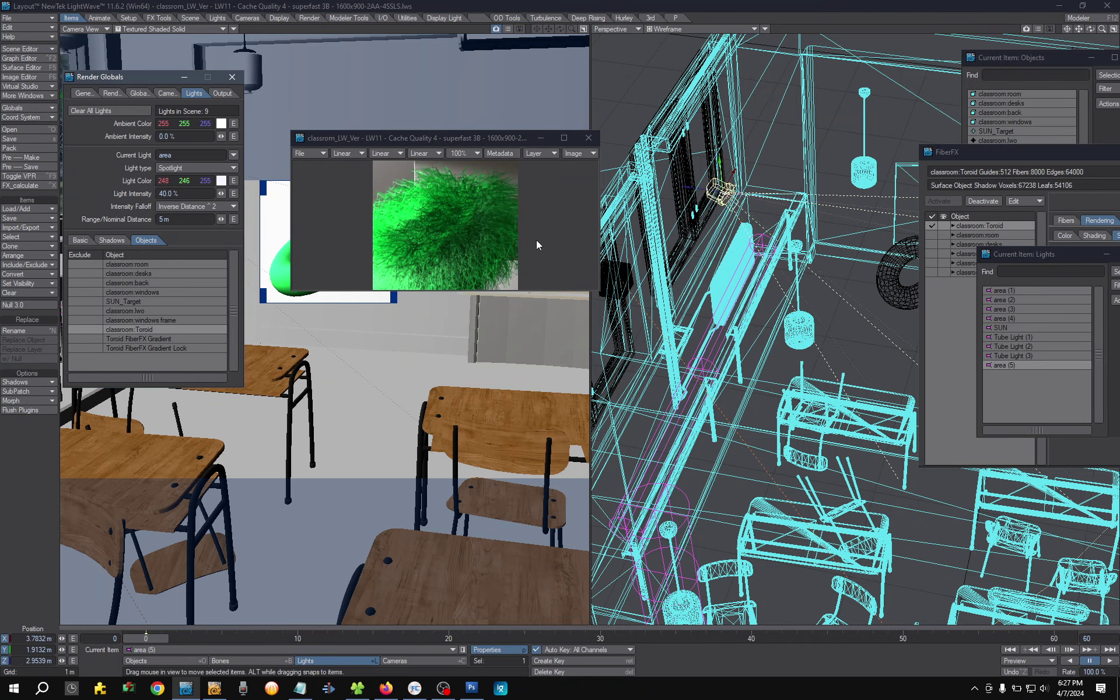
click(559, 249)
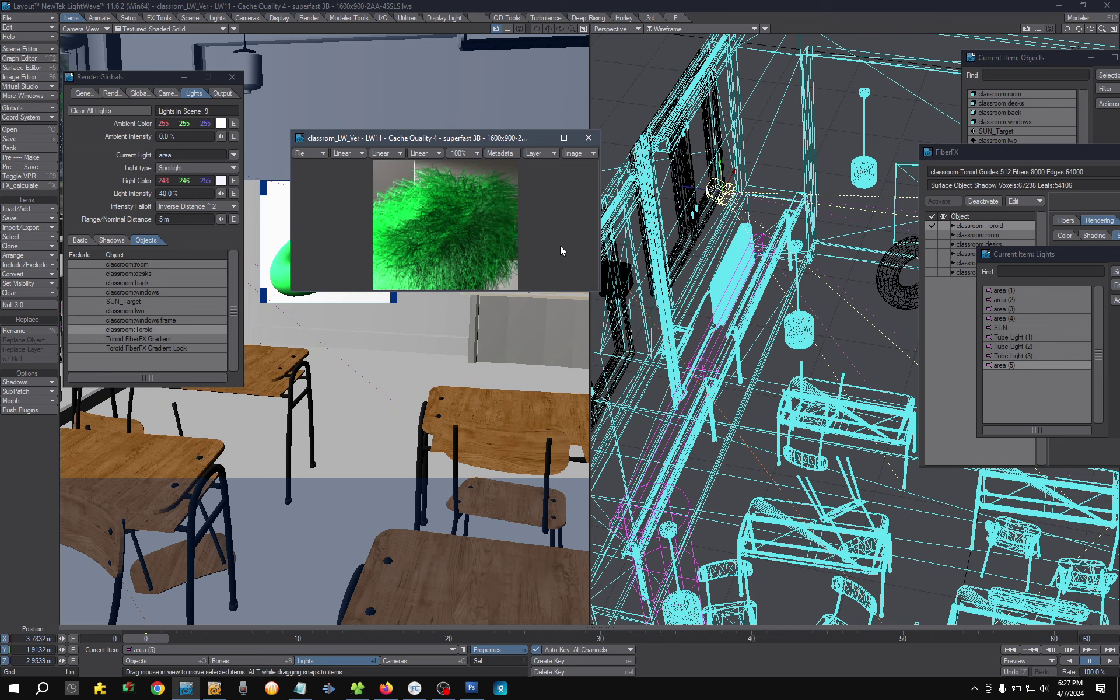
key(F9)
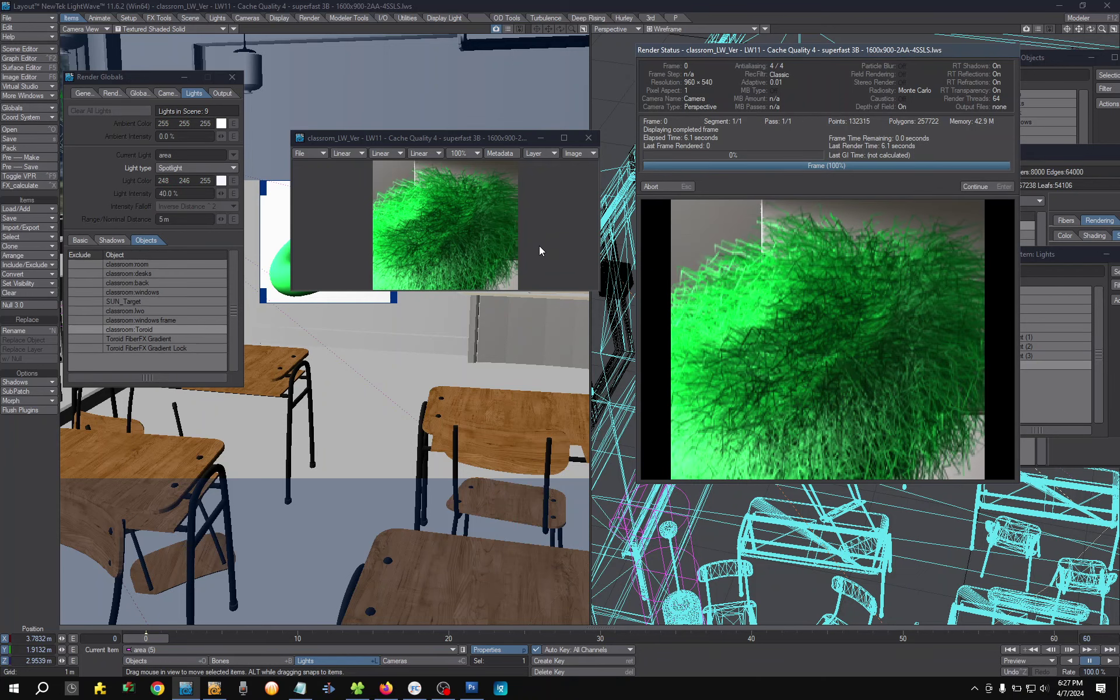
click(658, 188)
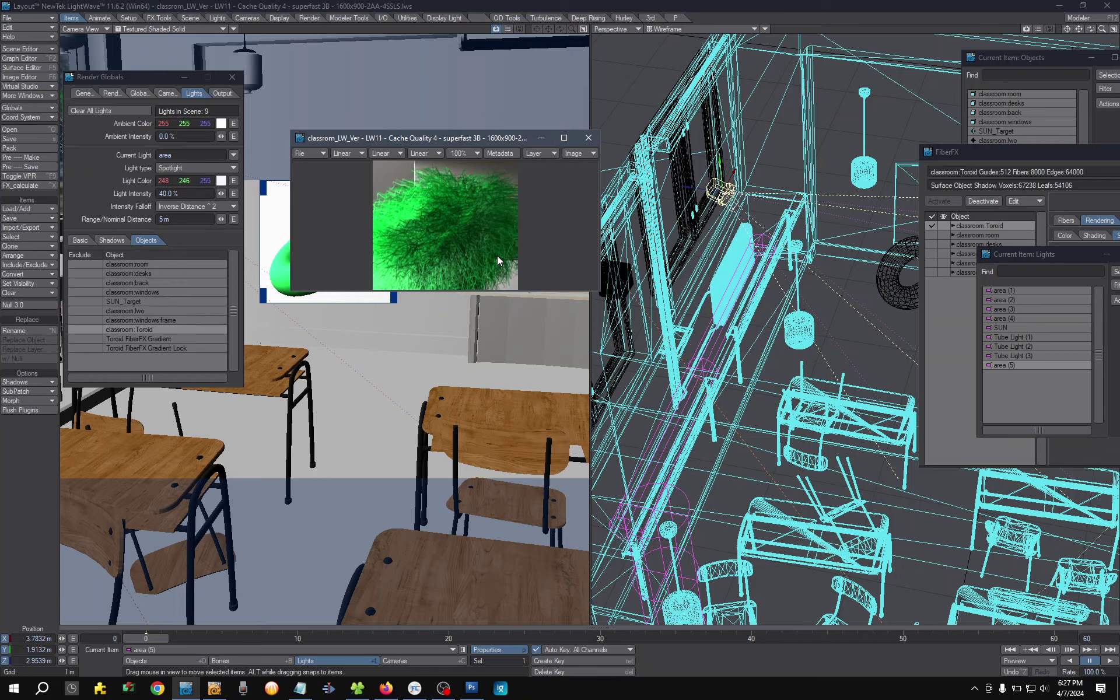
key(F9)
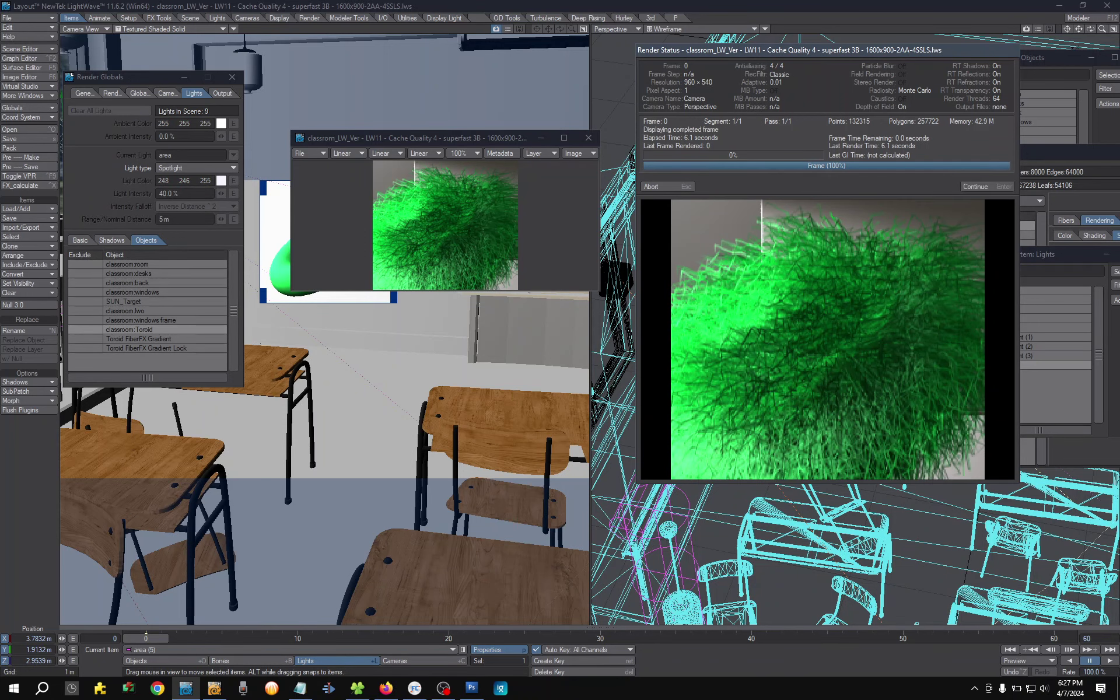
click(671, 182)
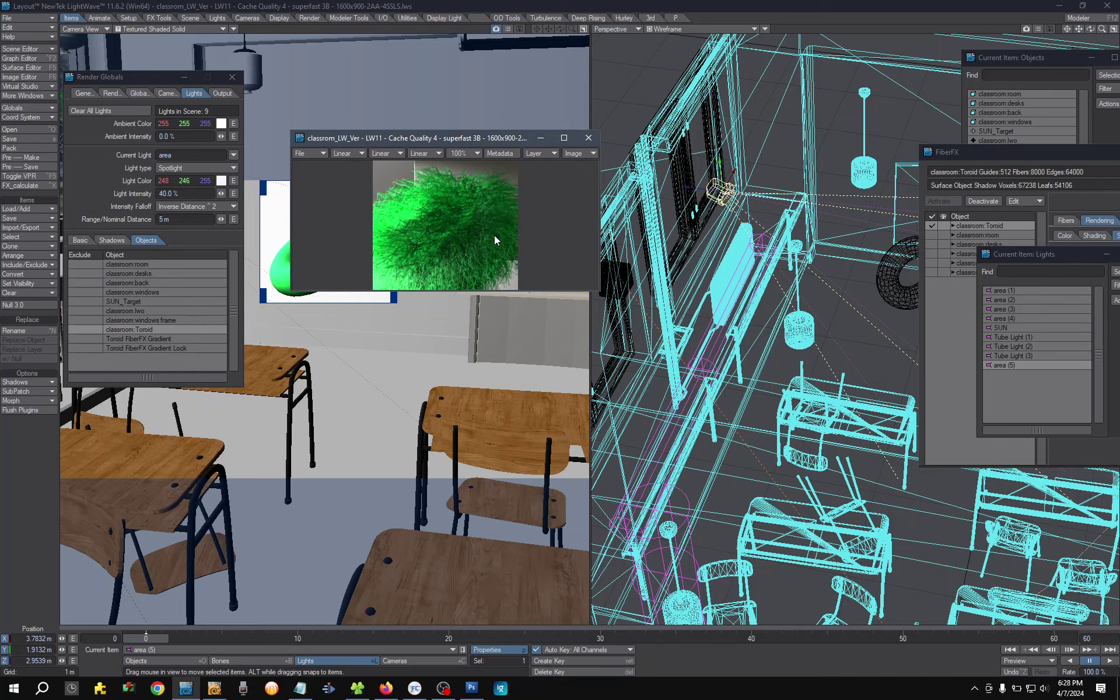
Set Light Samples to 8 on Render Globals' Render tab and render the current frame
click(141, 93)
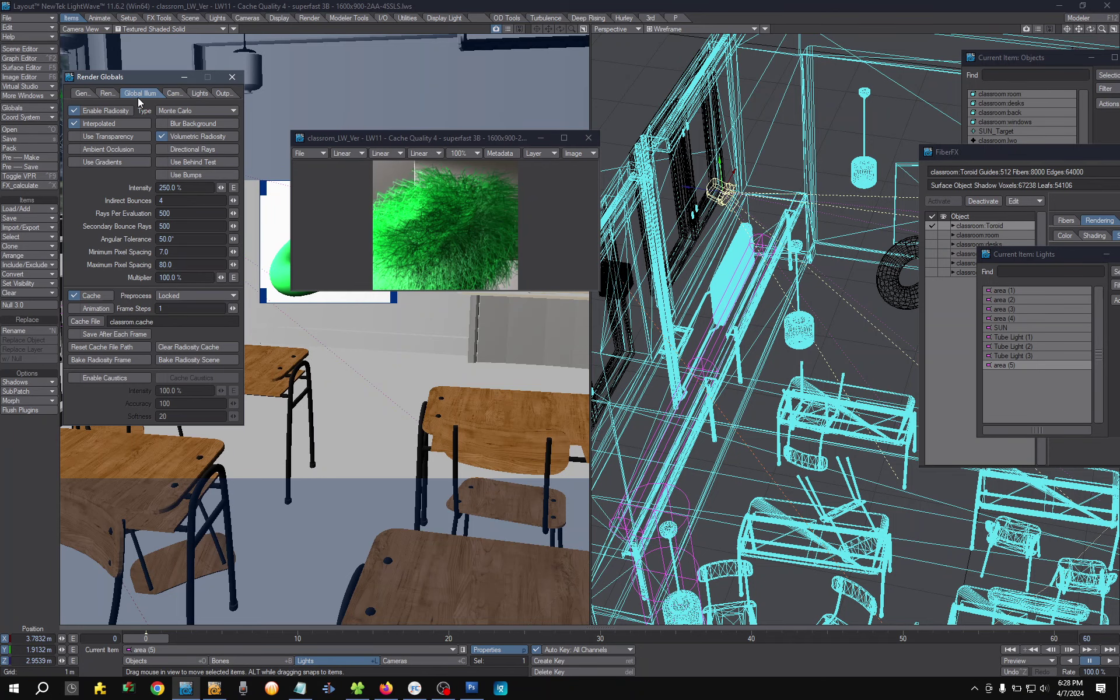
click(104, 93)
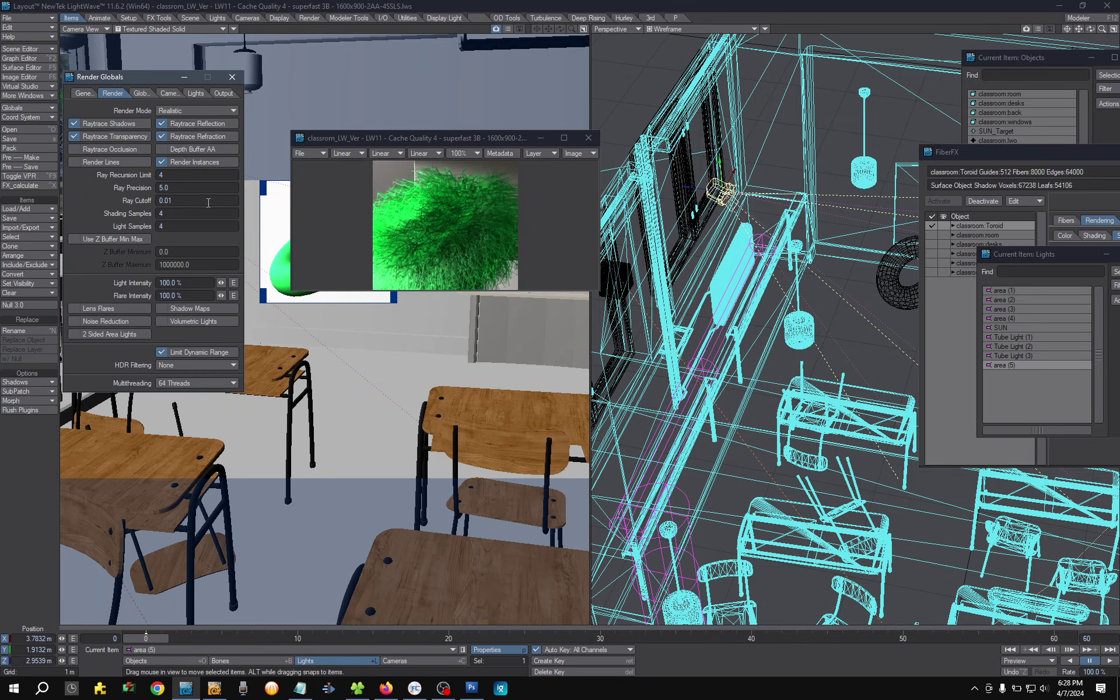
click(164, 225)
key(F9)
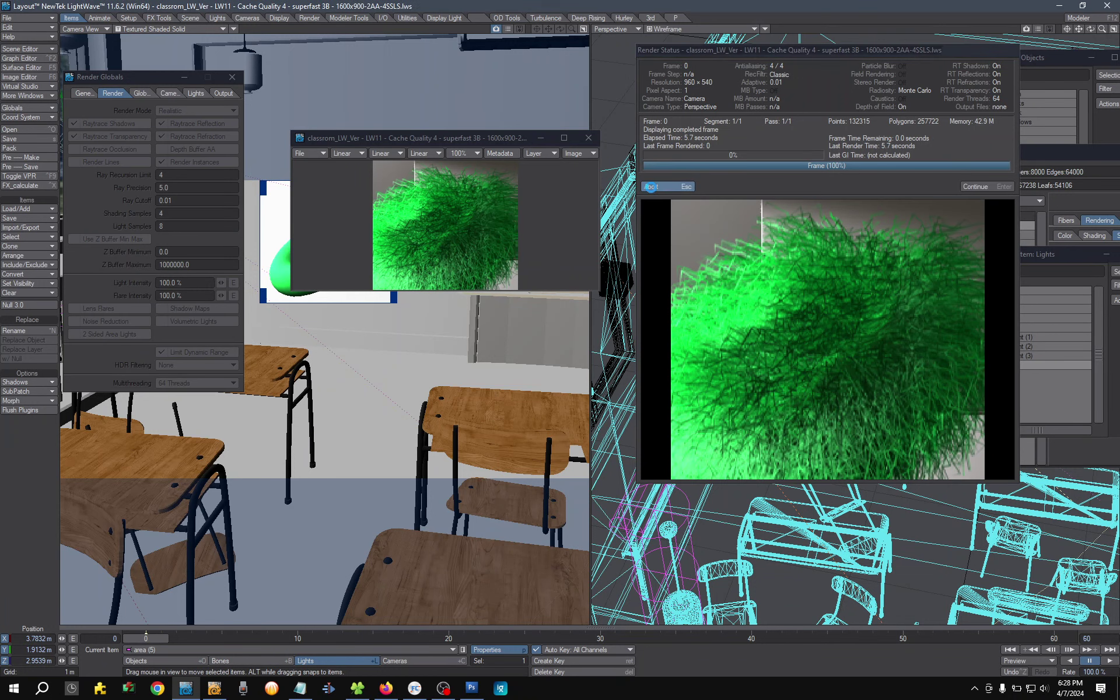
Render the fur test frame again and close Render Status to view the 6.2-second result
click(649, 187)
key(F9)
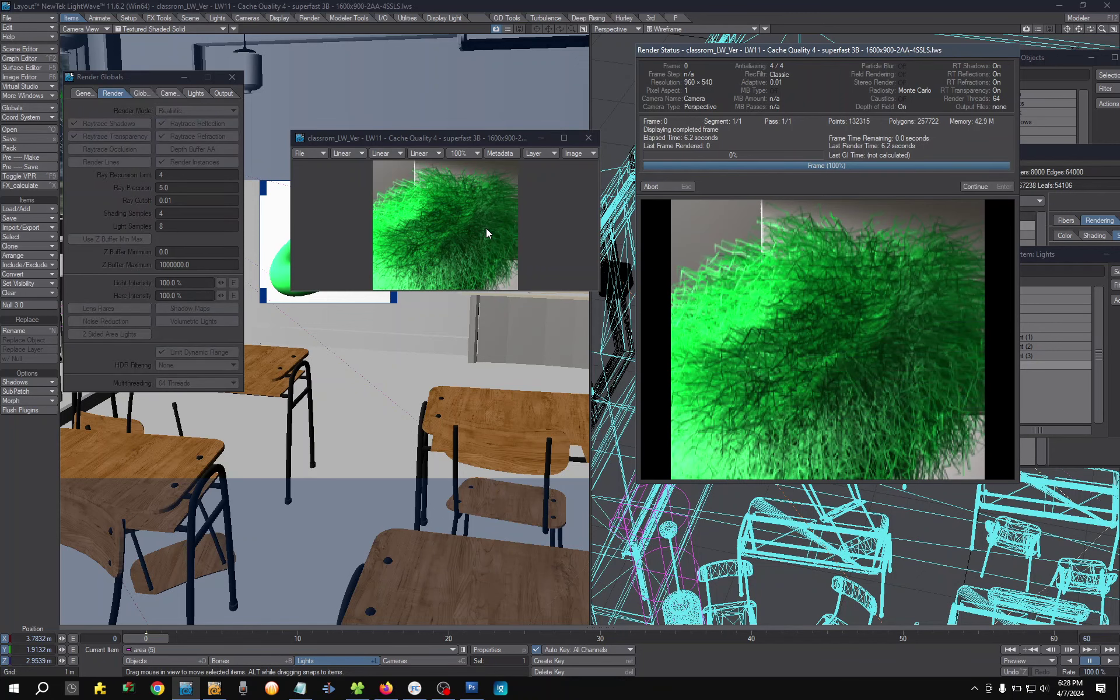
key(Return)
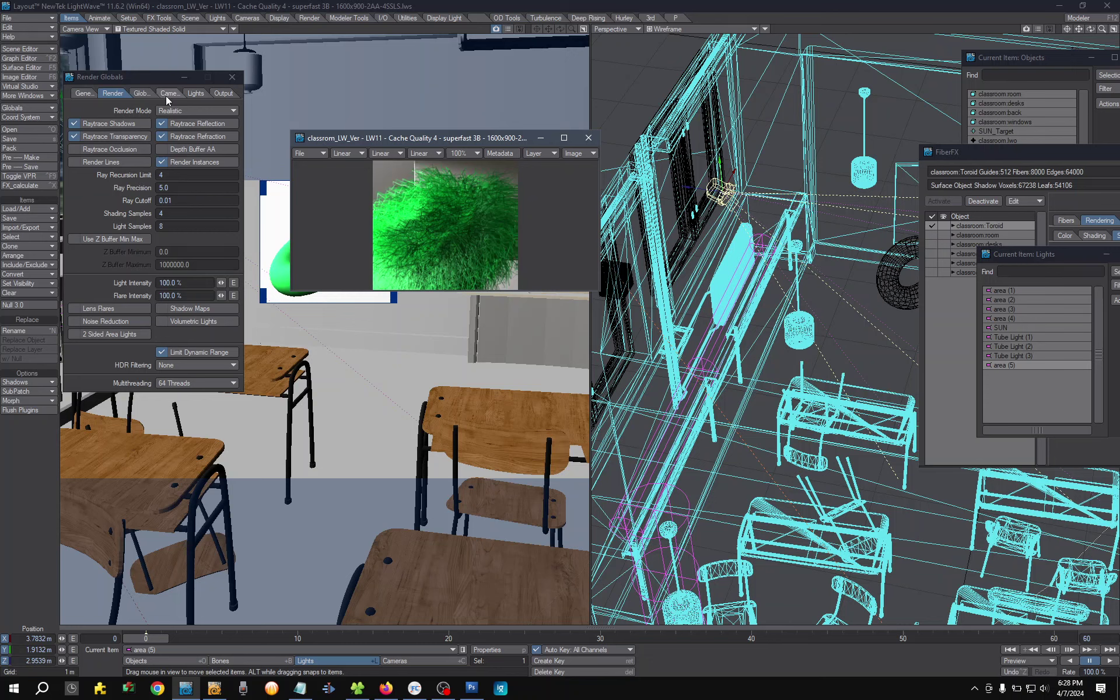
click(140, 91)
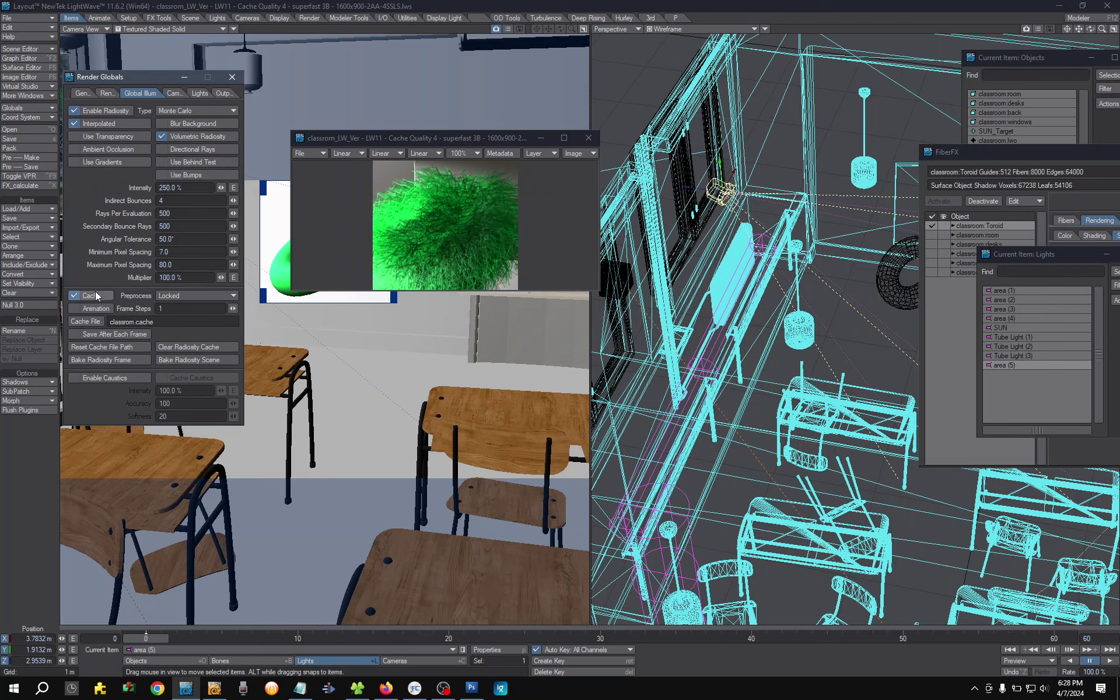
click(108, 96)
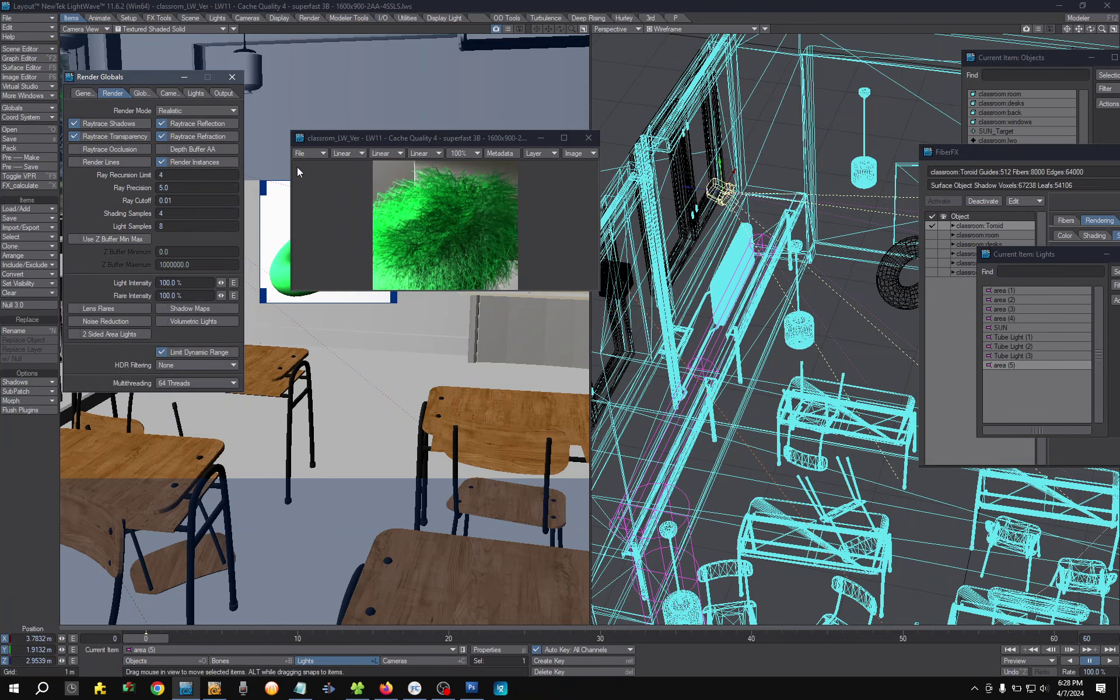
click(418, 221)
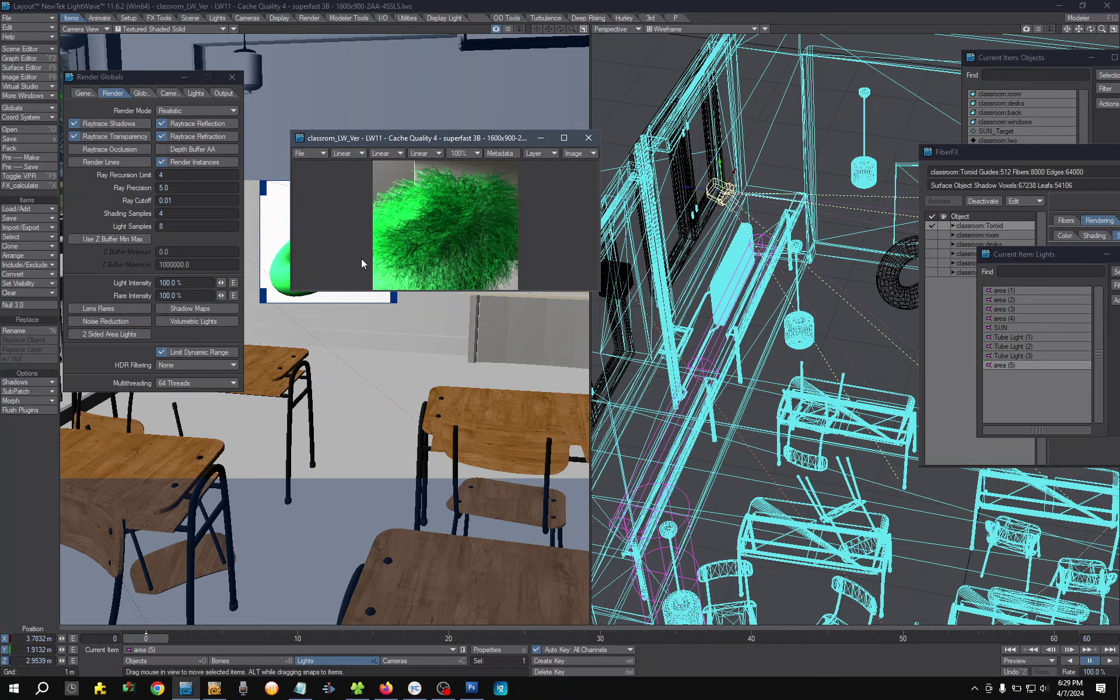
click(143, 93)
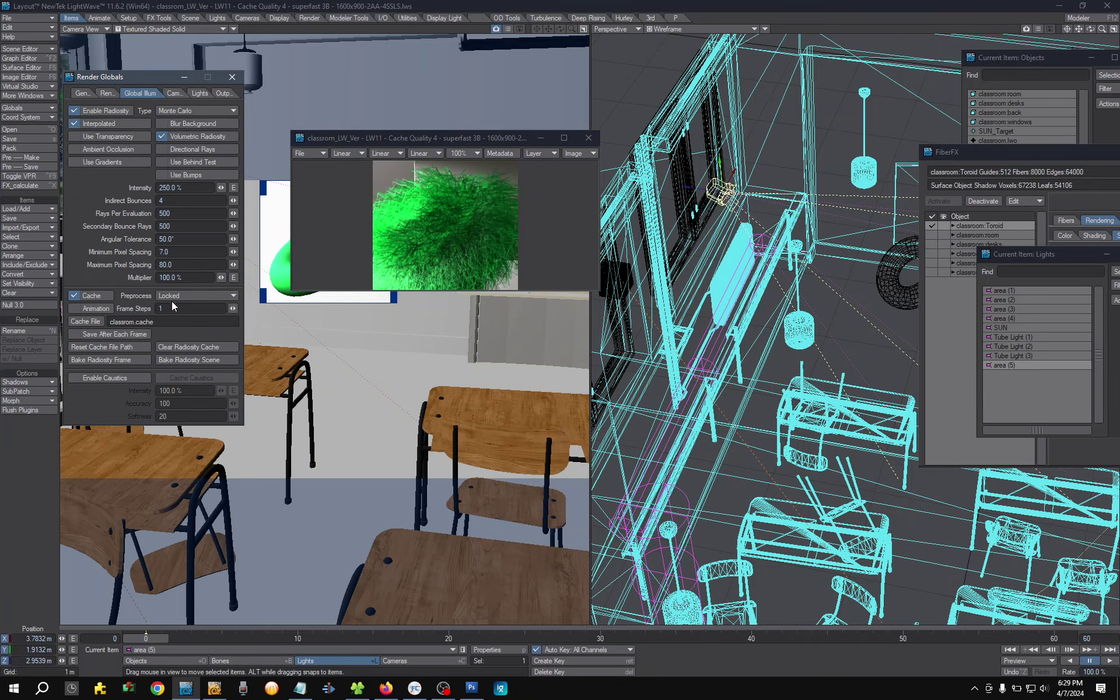
click(107, 93)
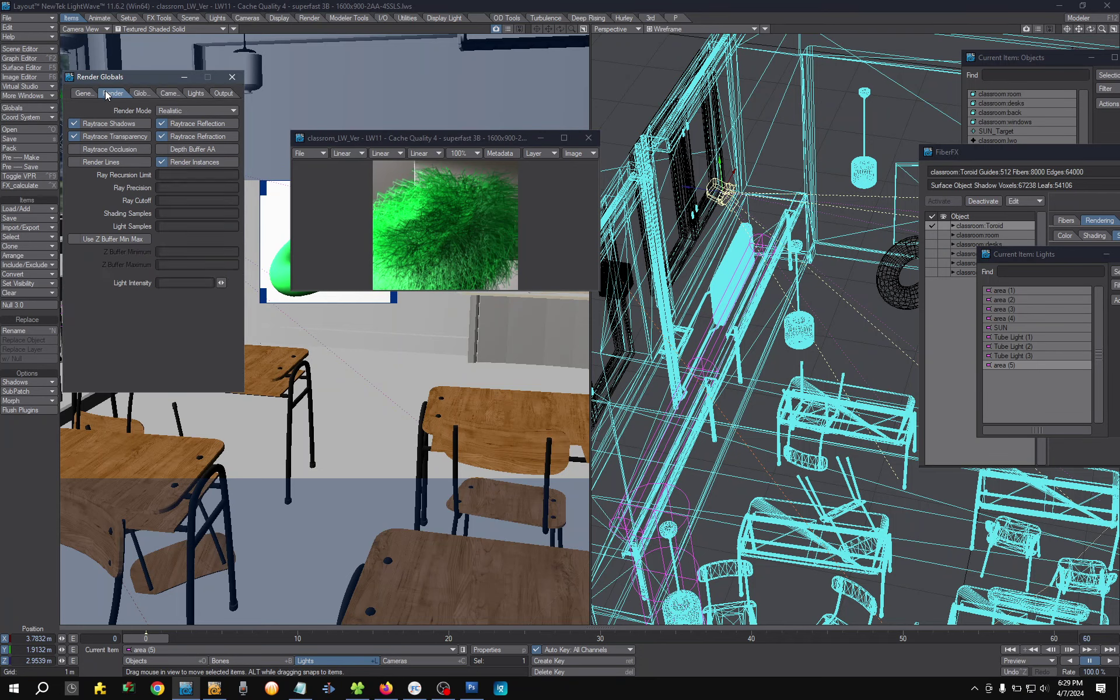
click(403, 192)
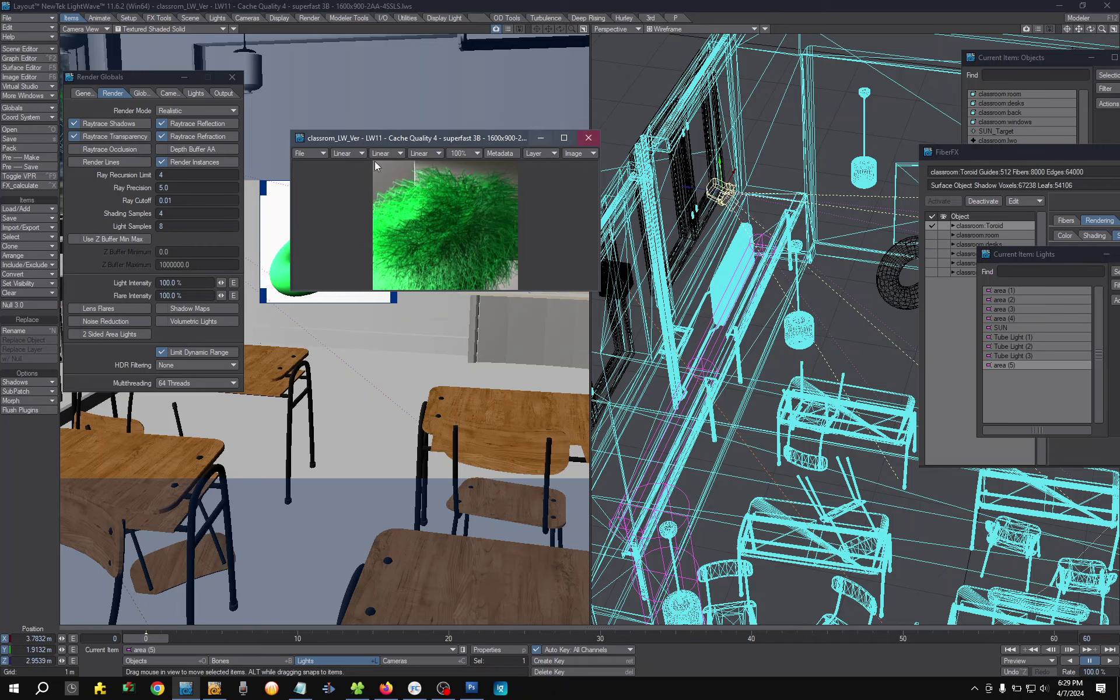
click(587, 137)
Close Render Globals, turn off Limited Region, and render the full classroom frame
click(232, 78)
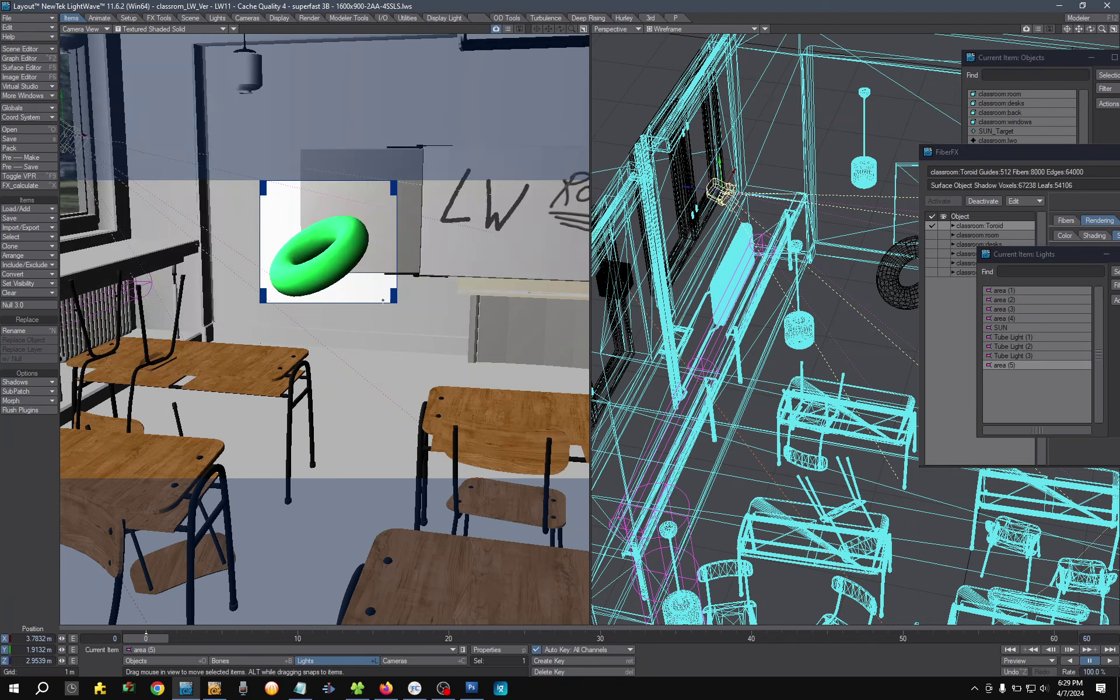
key(l)
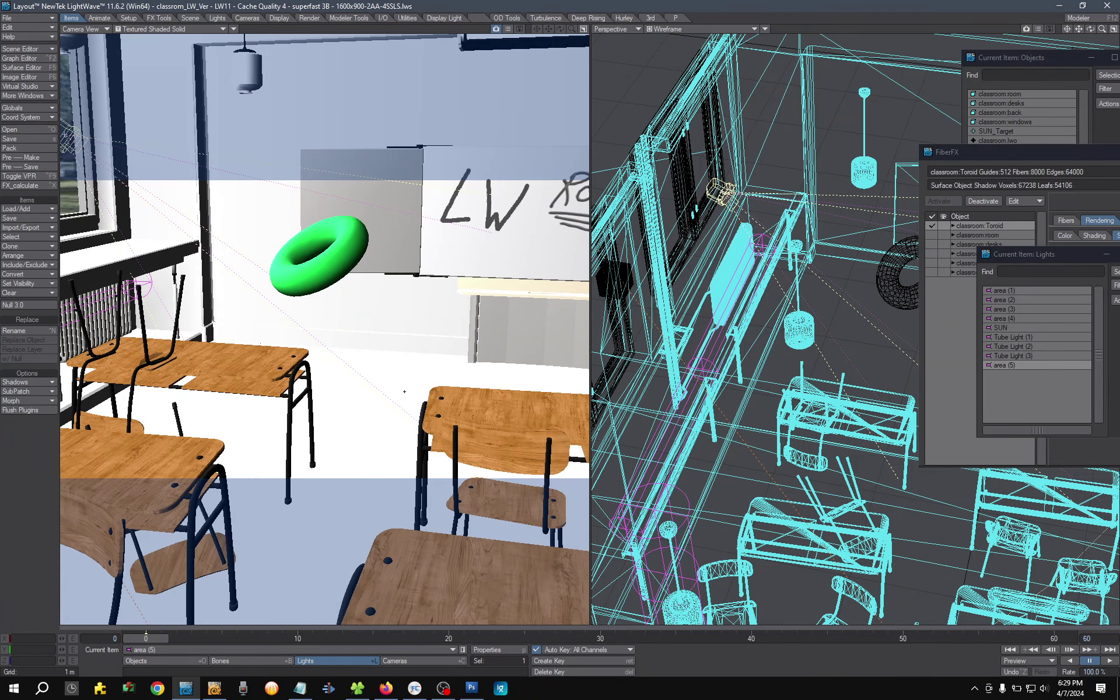
key(F9)
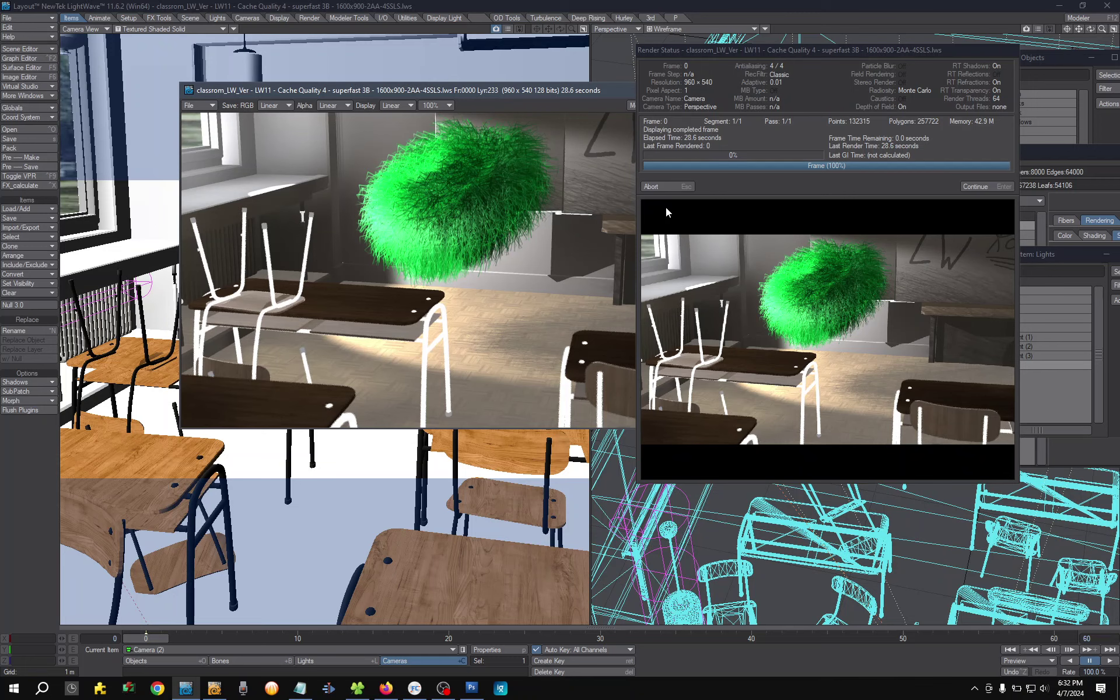
Compare the new fur render with the previous one, then start rotating light area (5)
key(Return)
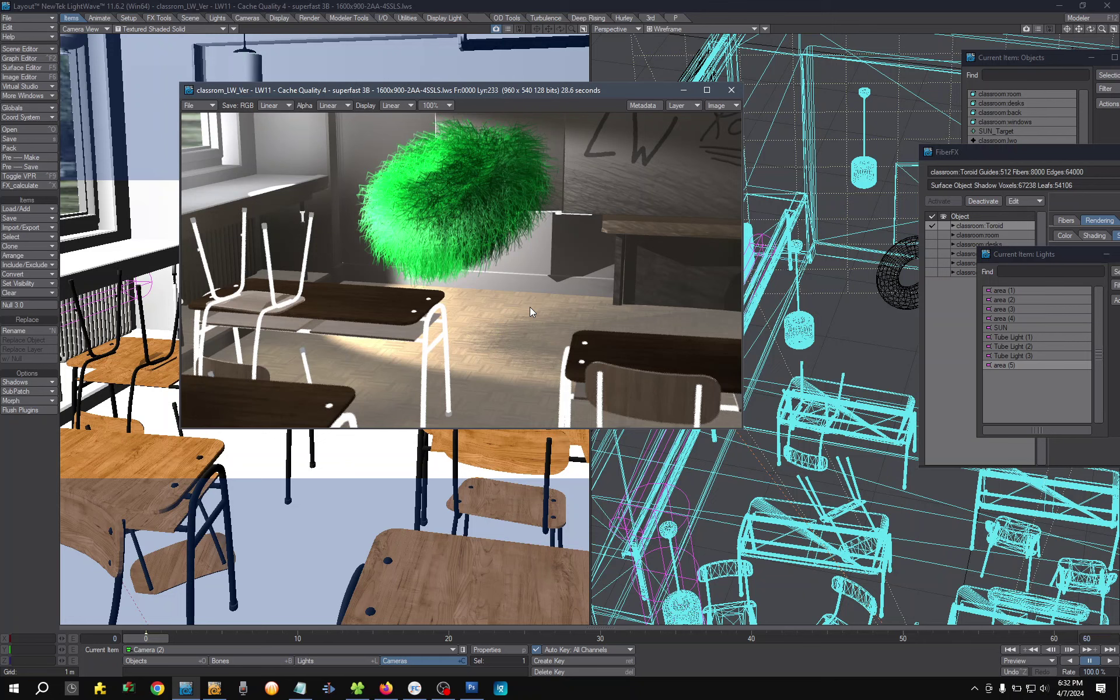
key(Left)
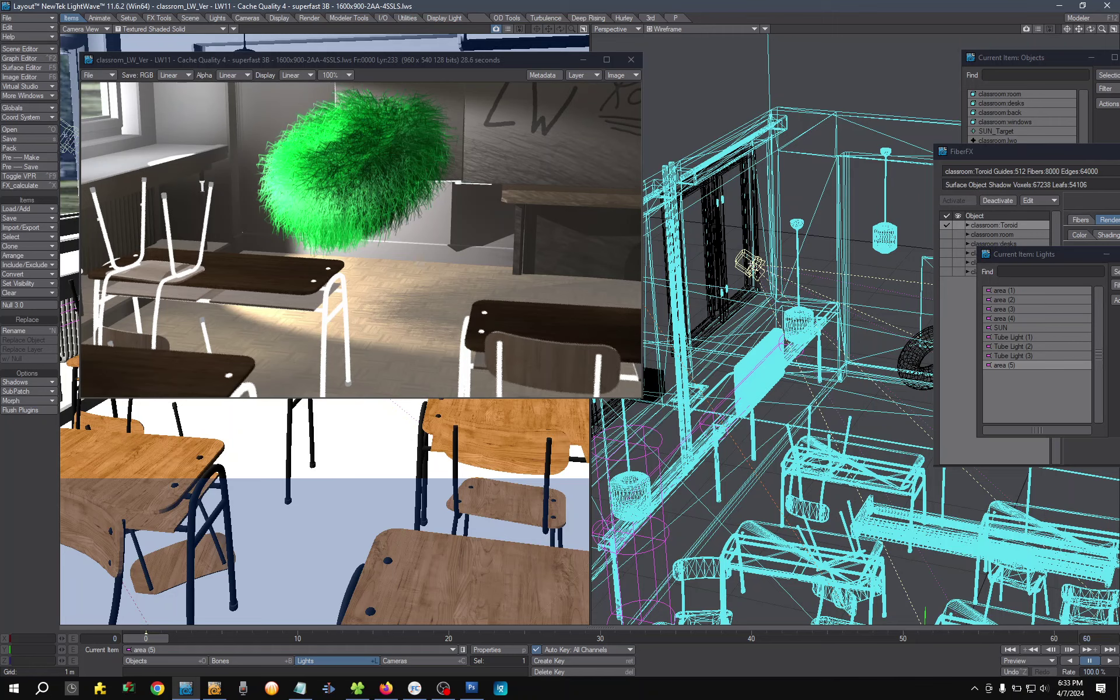
key(y)
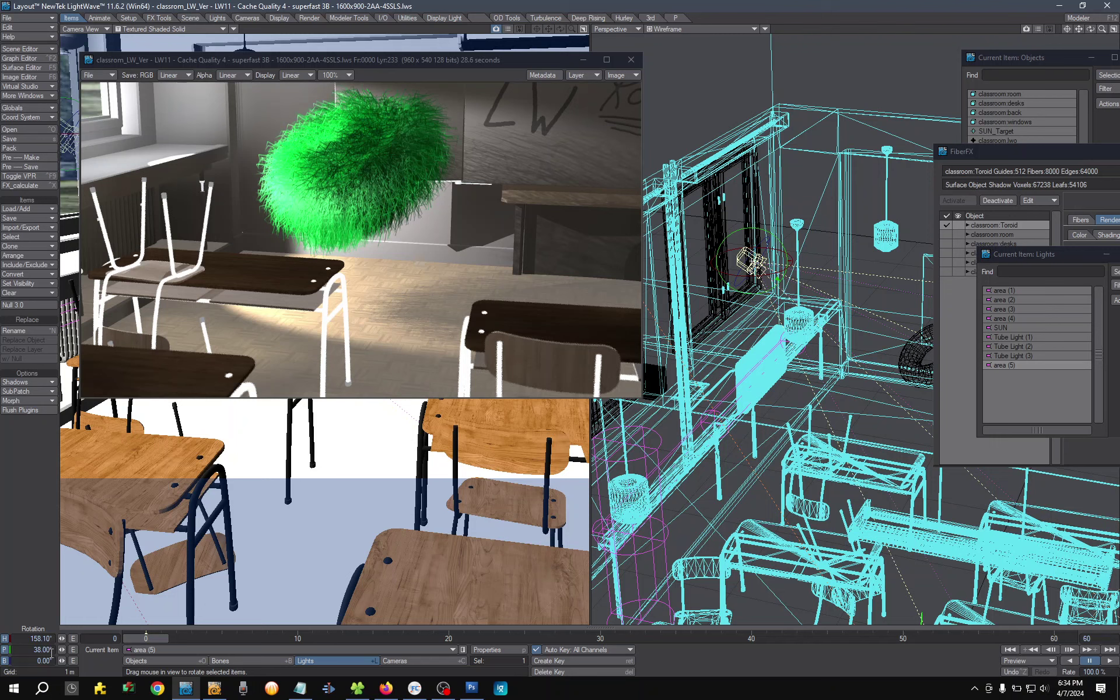
click(51, 653)
text(38.1)
key(Return)
text(80)
key(Return)
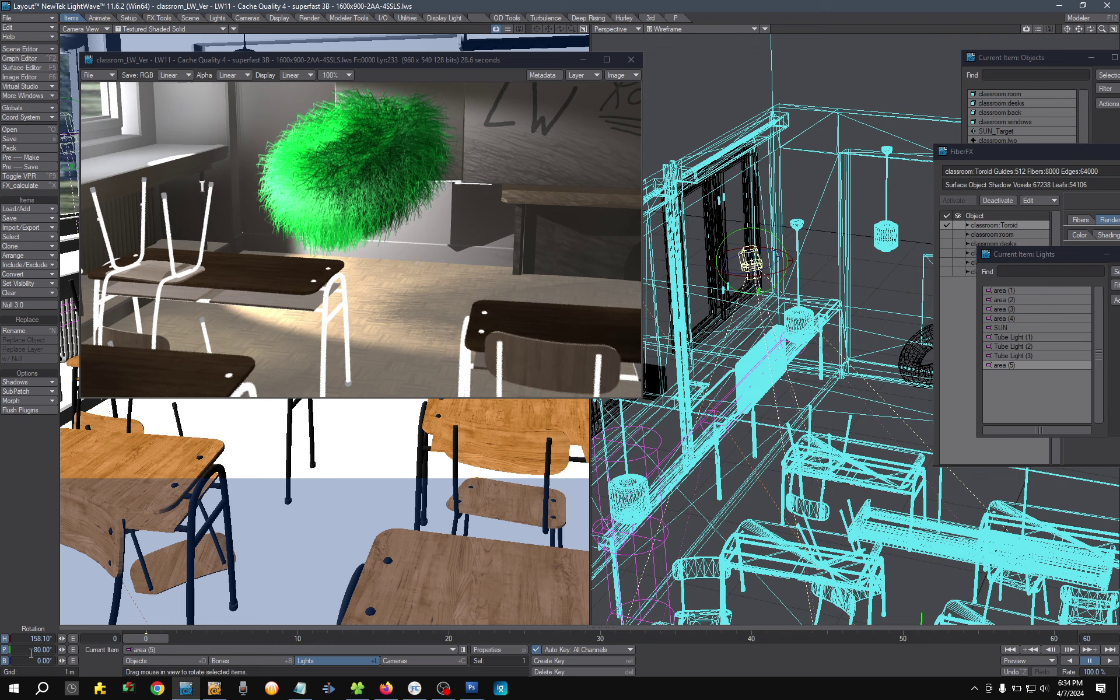
click(39, 649)
text(-90)
key(Return)
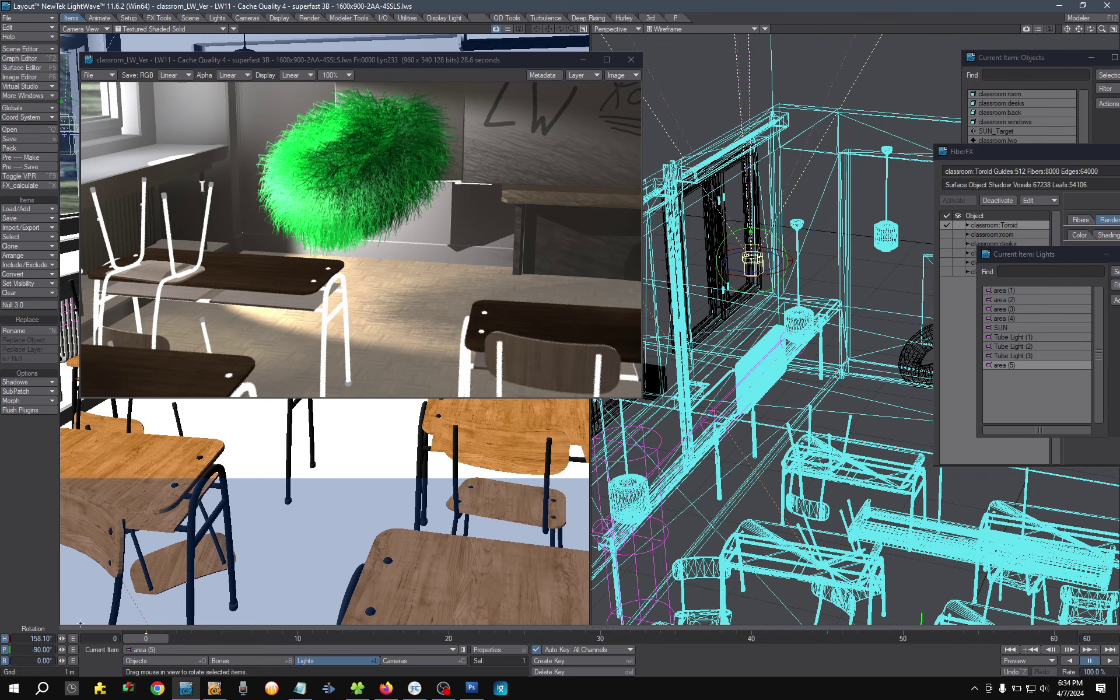
drag(752, 262, 752, 198)
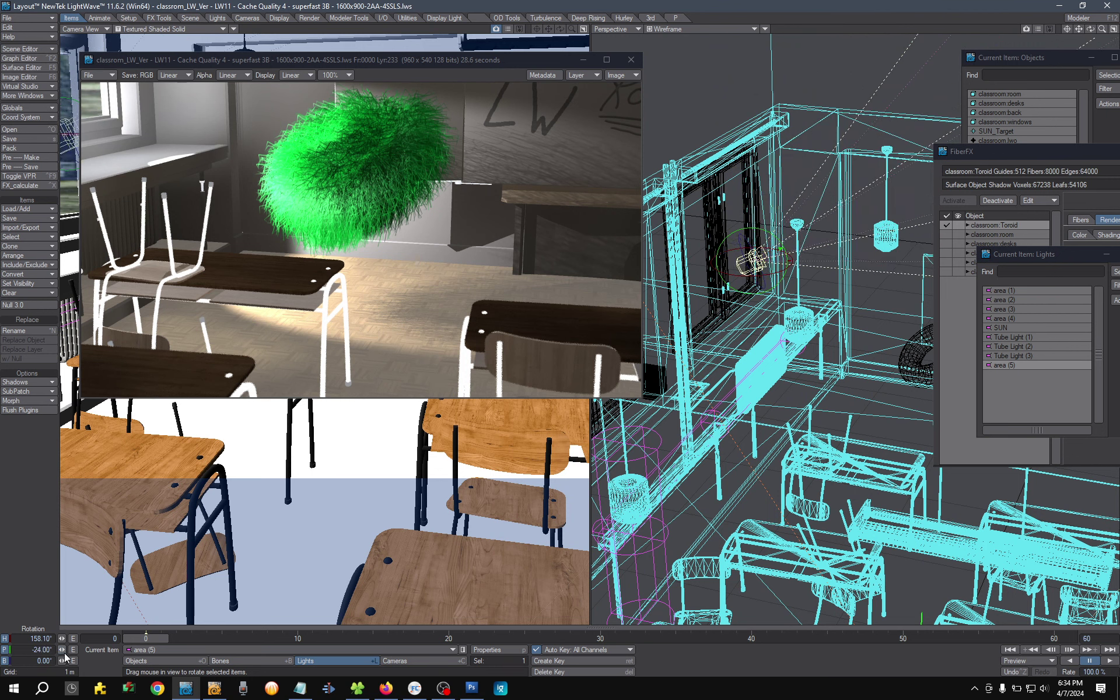
click(21, 649)
text(24.1)
key(Return)
click(21, 649)
text(38)
key(Return)
click(476, 272)
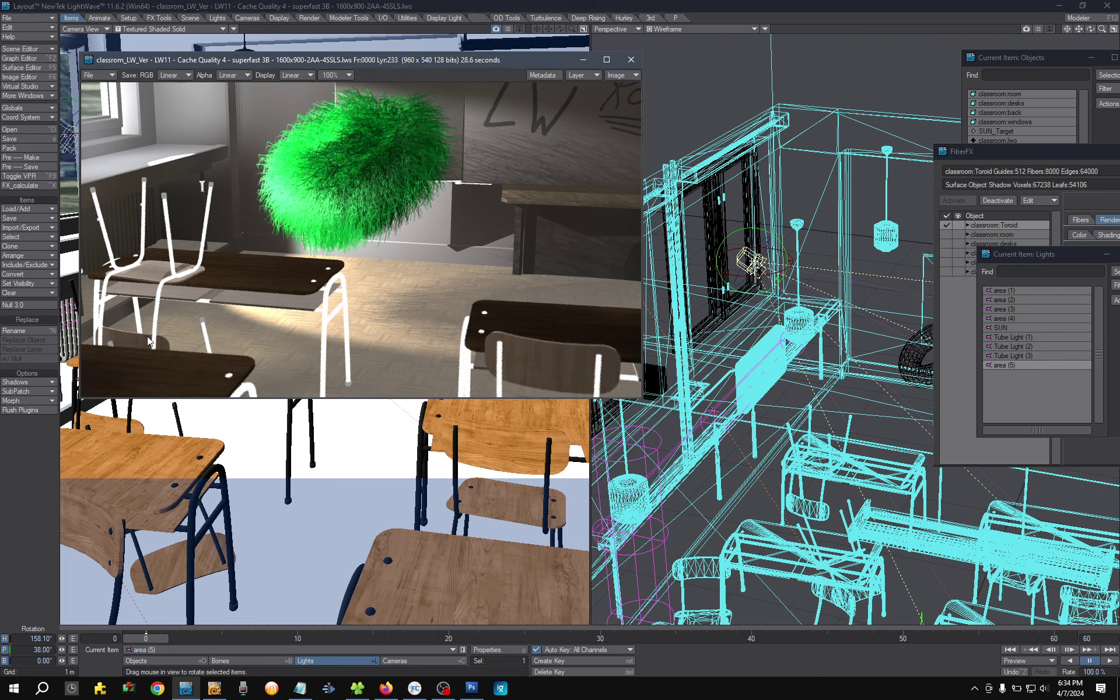
Inspect pixel values across the rendered fur image to compare it with the earlier render
drag(343, 335, 450, 333)
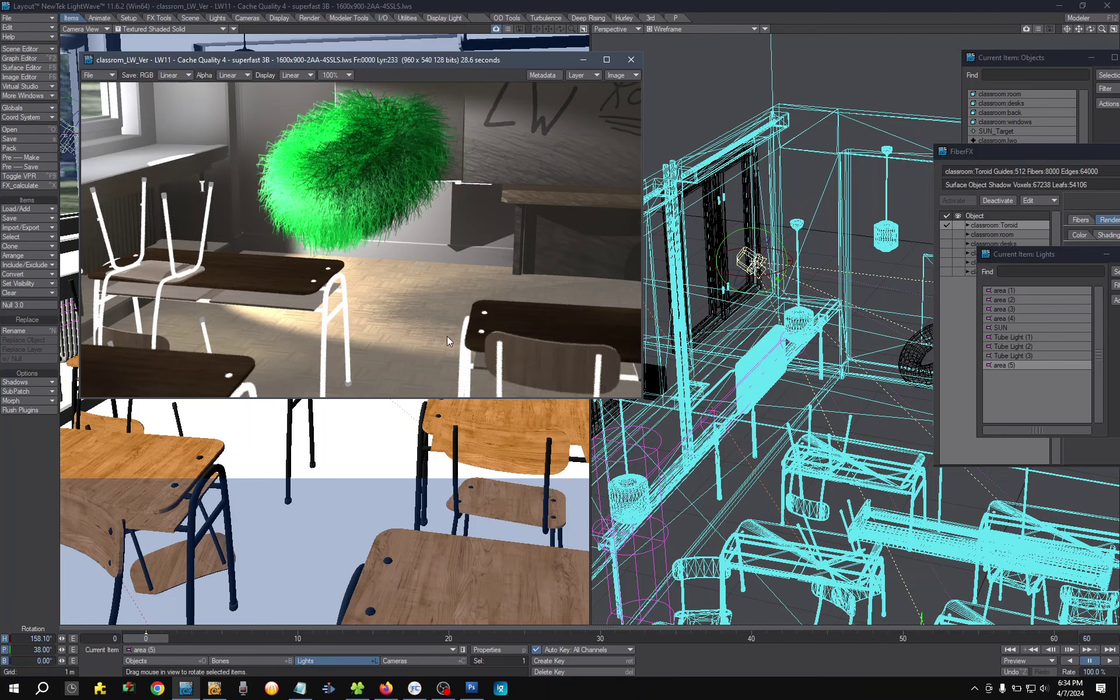